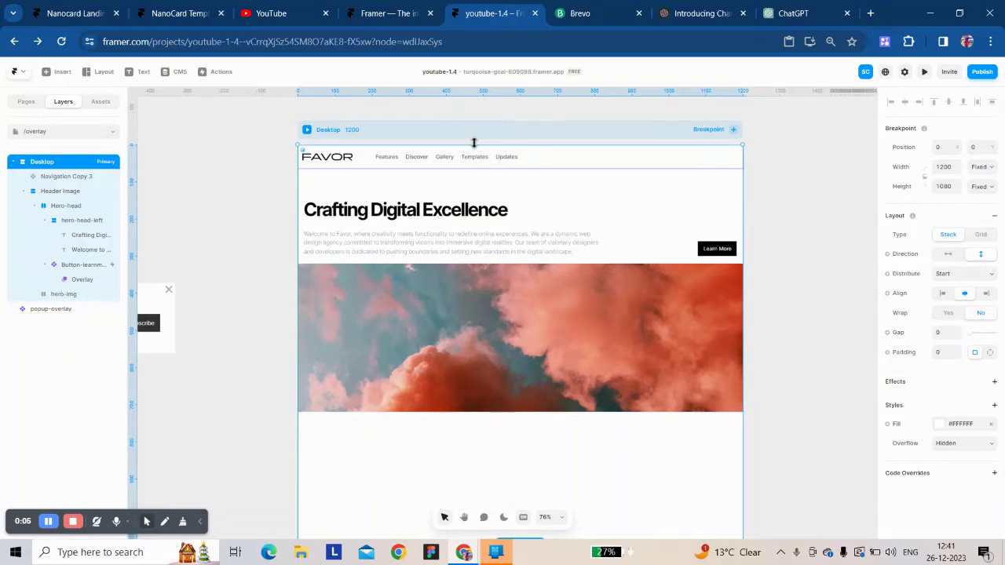
# Step: Inspect the newsletter popup inside the Learn More overlay, then launch the site preview
pyautogui.scroll(1, 479, 153)
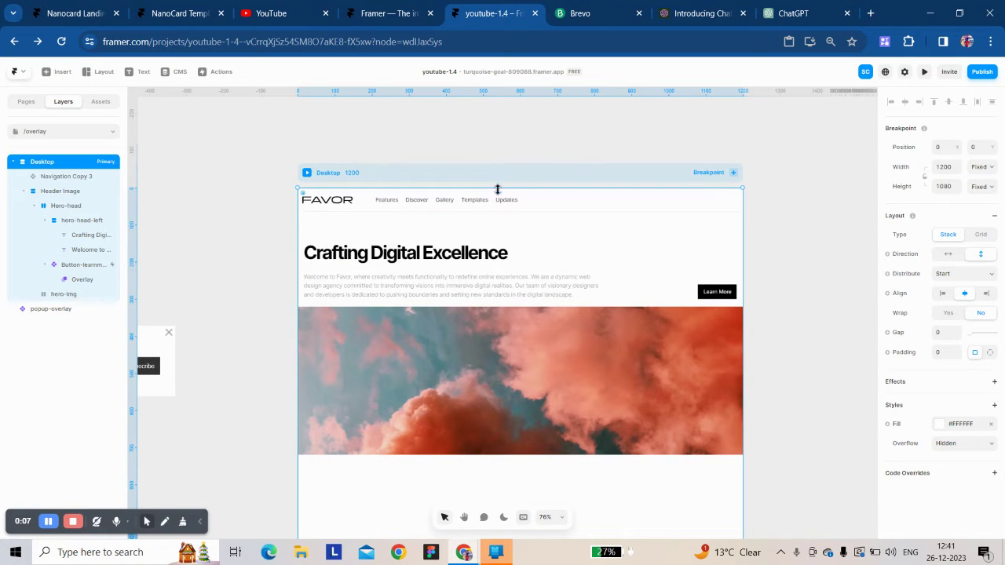
pyautogui.click(88, 280)
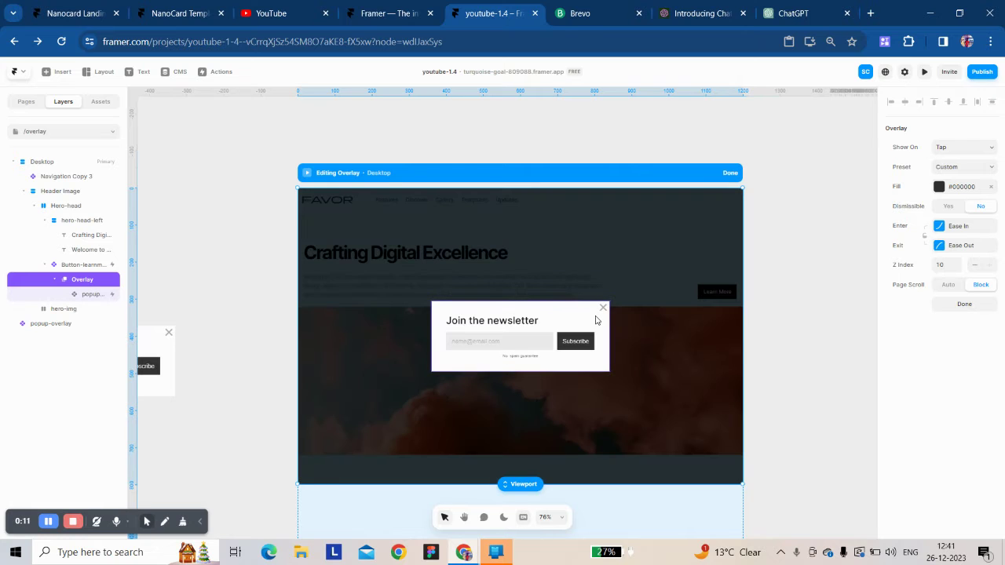
pyautogui.click(89, 296)
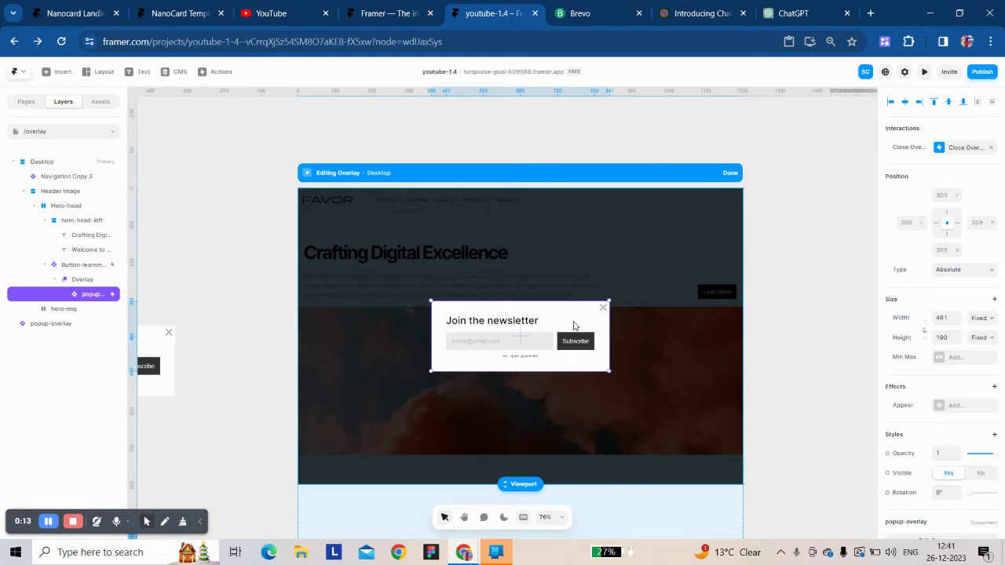
pyautogui.click(729, 173)
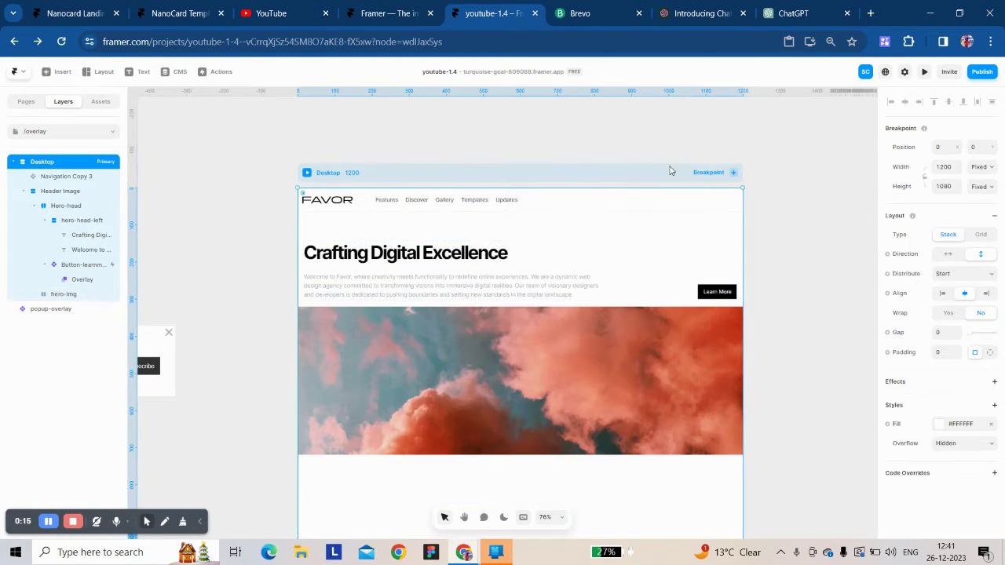
pyautogui.click(926, 72)
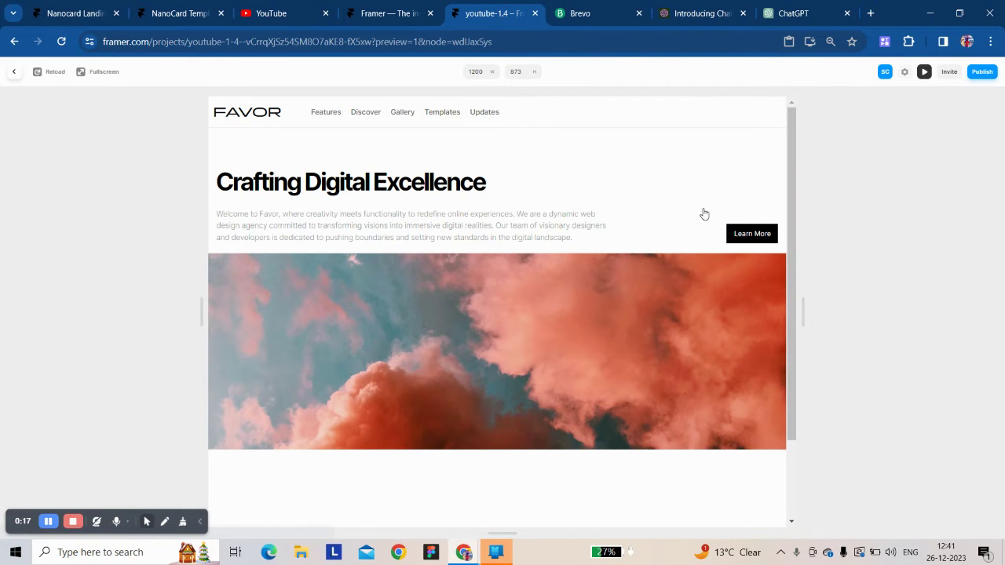
# Step: Open the popup with Learn More and close it with its cross twice, then exit preview with Esc
pyautogui.click(747, 234)
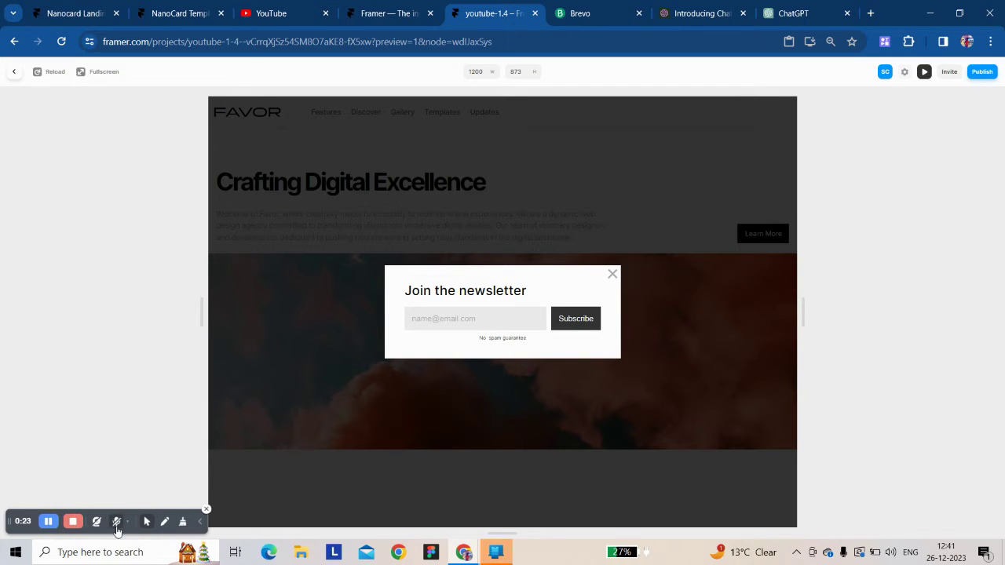
pyautogui.click(612, 274)
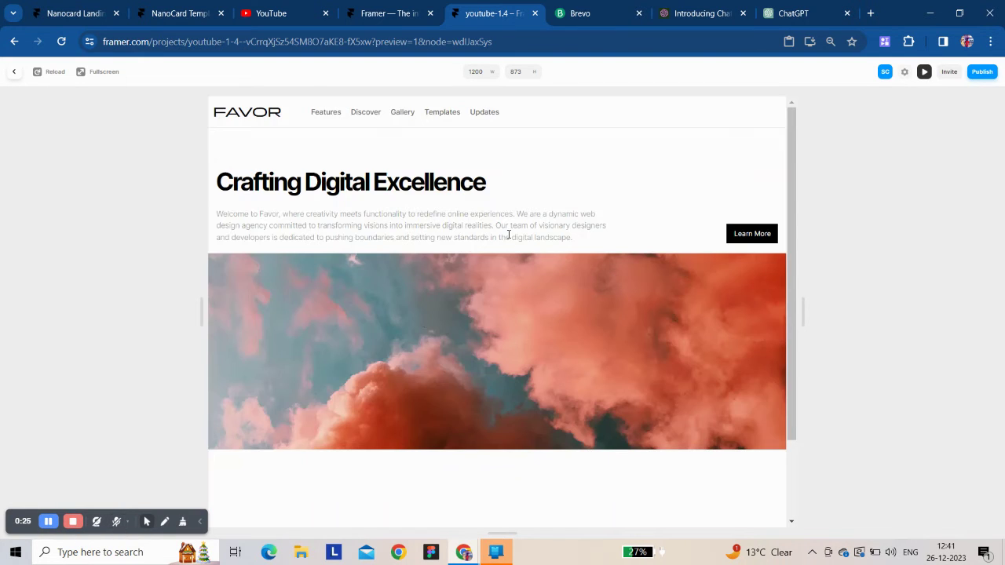
pyautogui.click(753, 231)
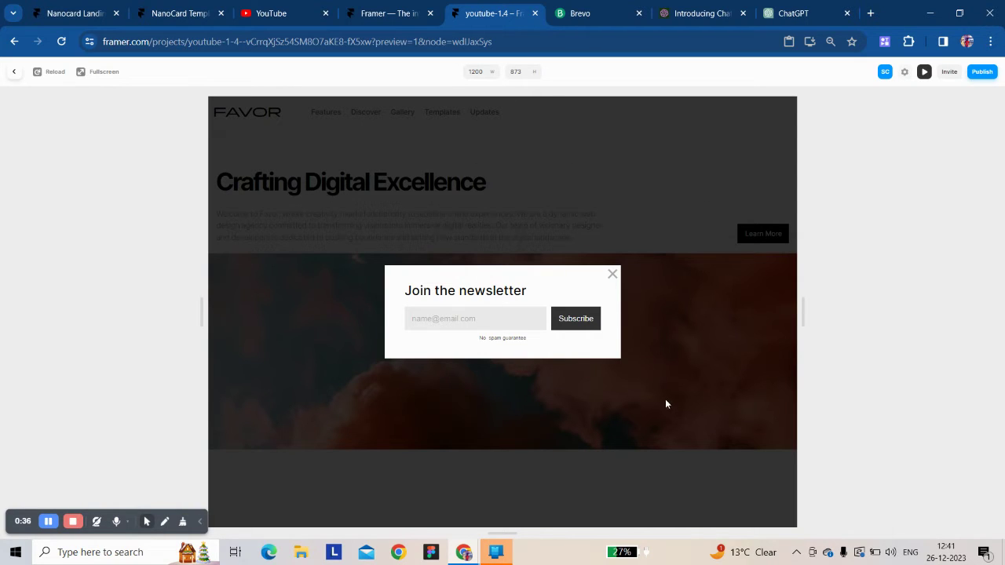
pyautogui.click(613, 275)
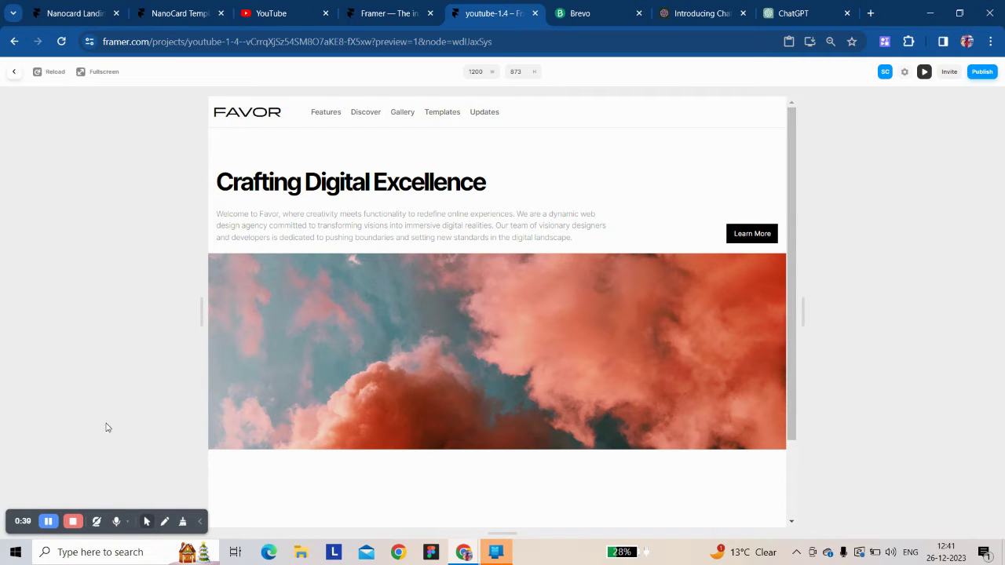
pyautogui.press('Escape')
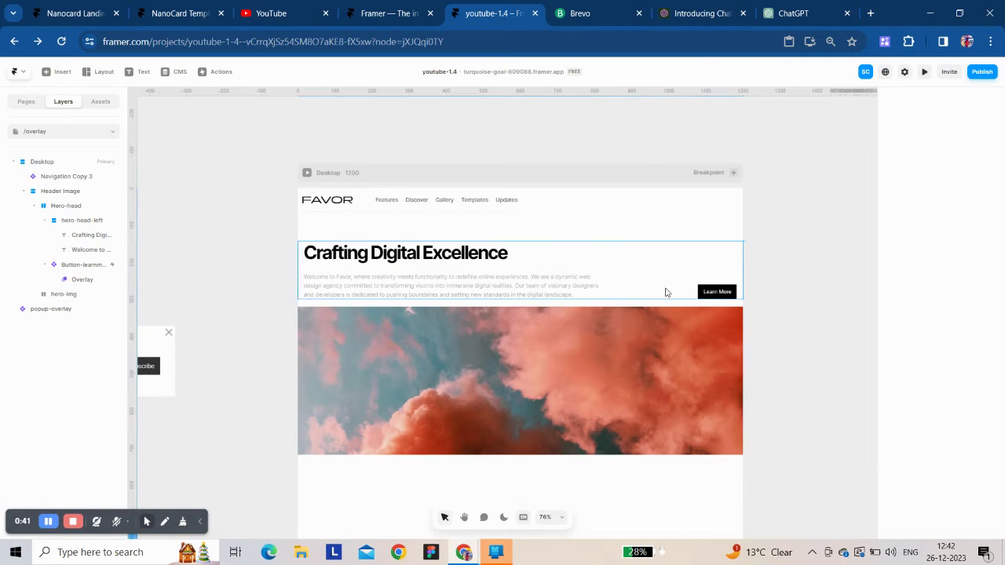
# Step: Remove the Learn More button's tap overlay
pyautogui.click(712, 295)
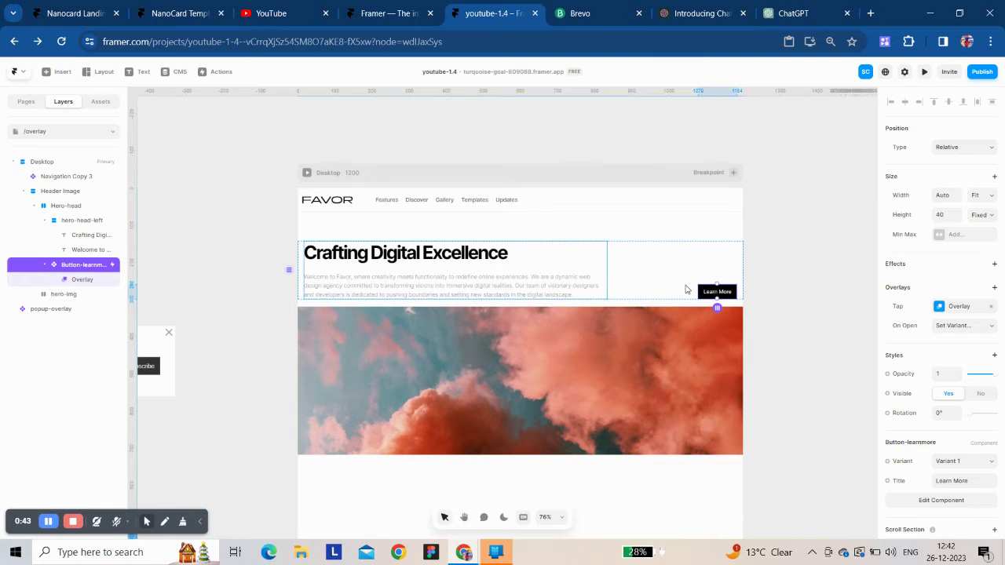
pyautogui.click(991, 307)
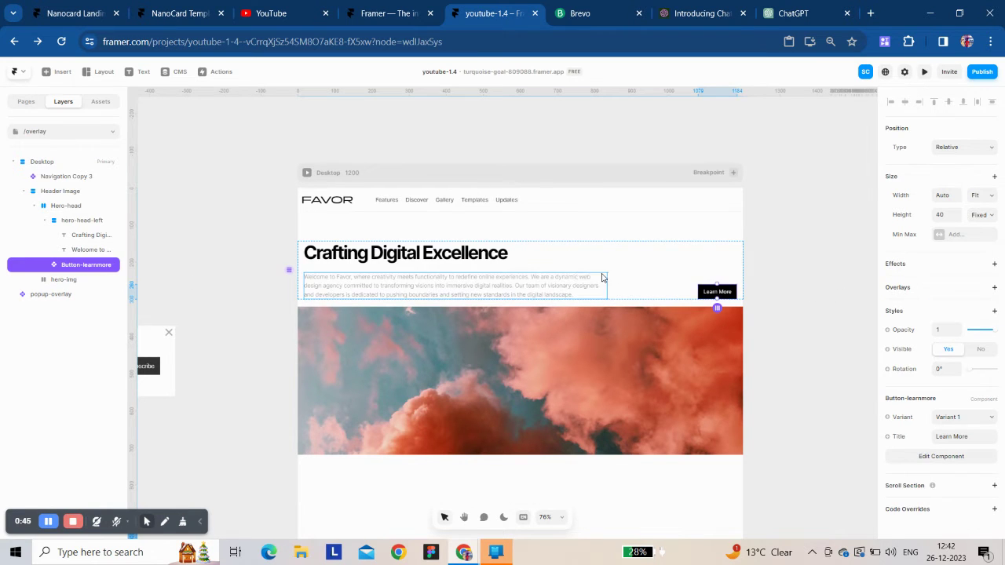
pyautogui.hscroll(-5, 439, 346)
# Step: Move the popup-overlay beside the Desktop frame, duplicate it, and detach the copy from its component
pyautogui.click(310, 349)
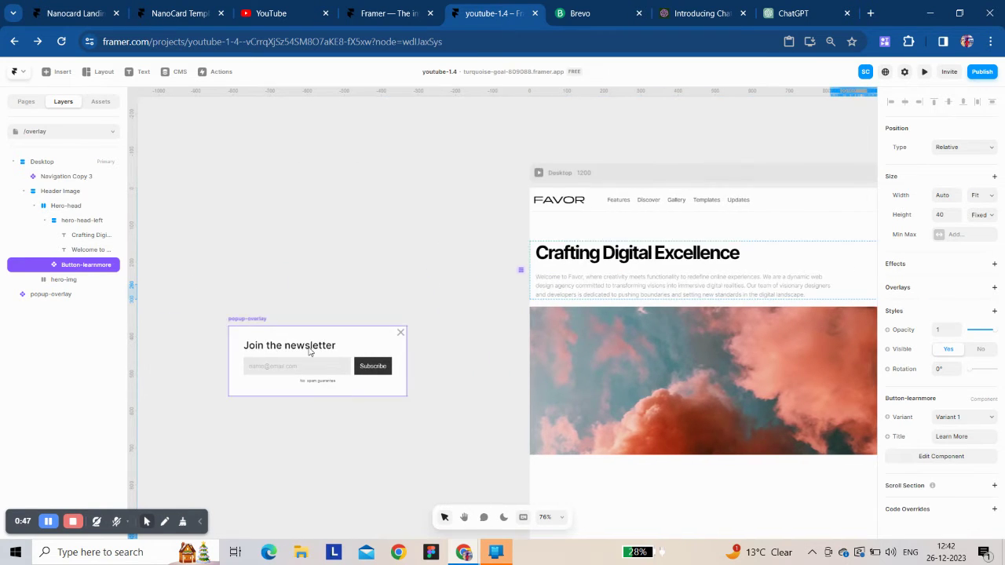
pyautogui.moveTo(310, 349); pyautogui.dragTo(281, 220)
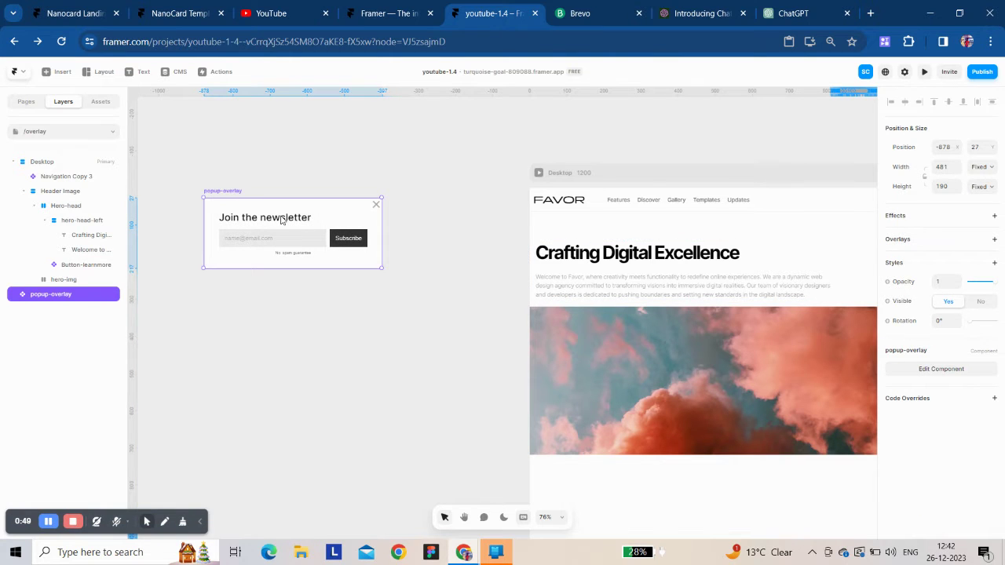
pyautogui.hotkey('ctrl', 'd')
pyautogui.rightClick(465, 301)
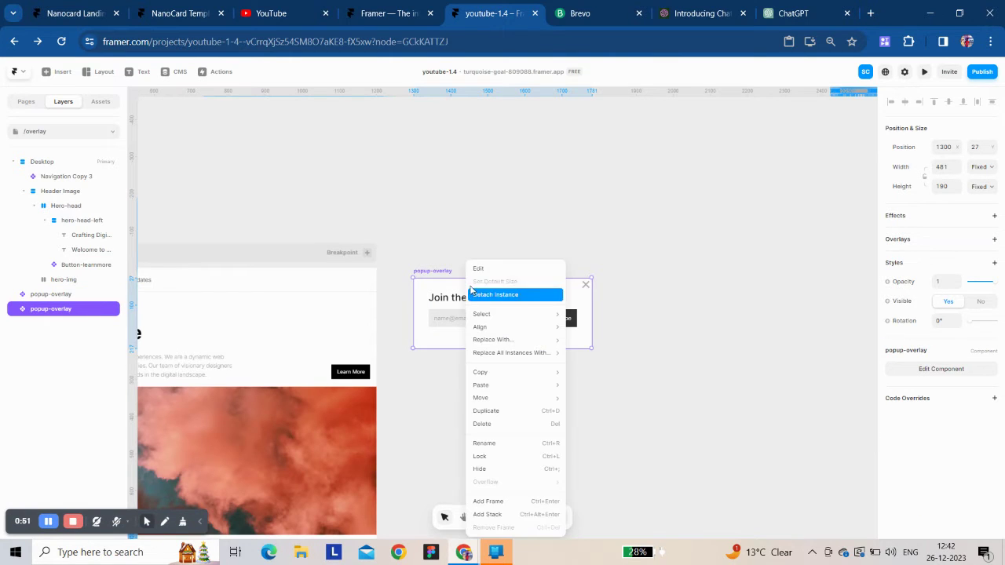
pyautogui.click(471, 293)
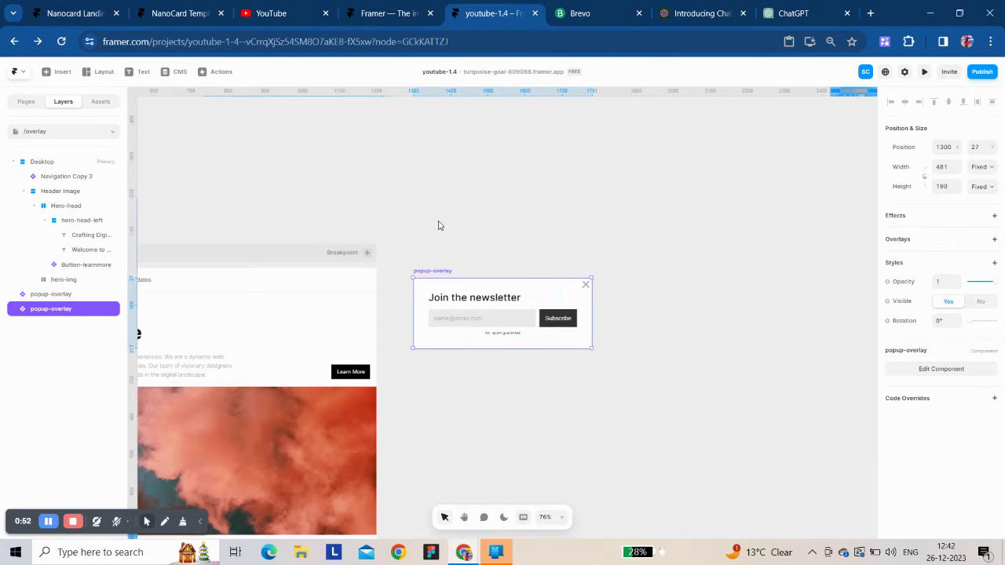
pyautogui.click(433, 271)
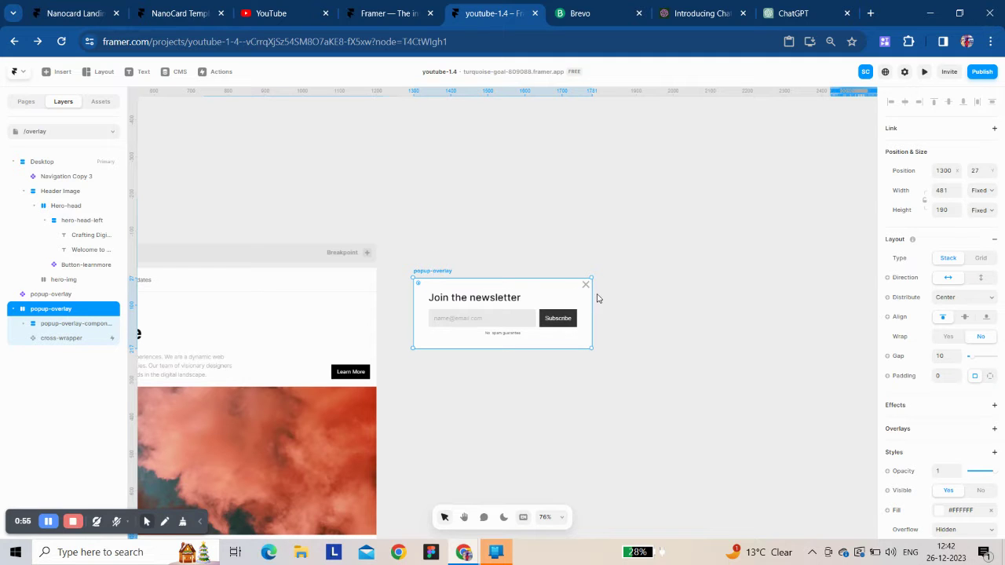
pyautogui.click(584, 284)
# Step: Inspect the cross-wrapper's Tap interaction in its component, then select the detached popup-overlay frame
pyautogui.doubleClick(585, 285)
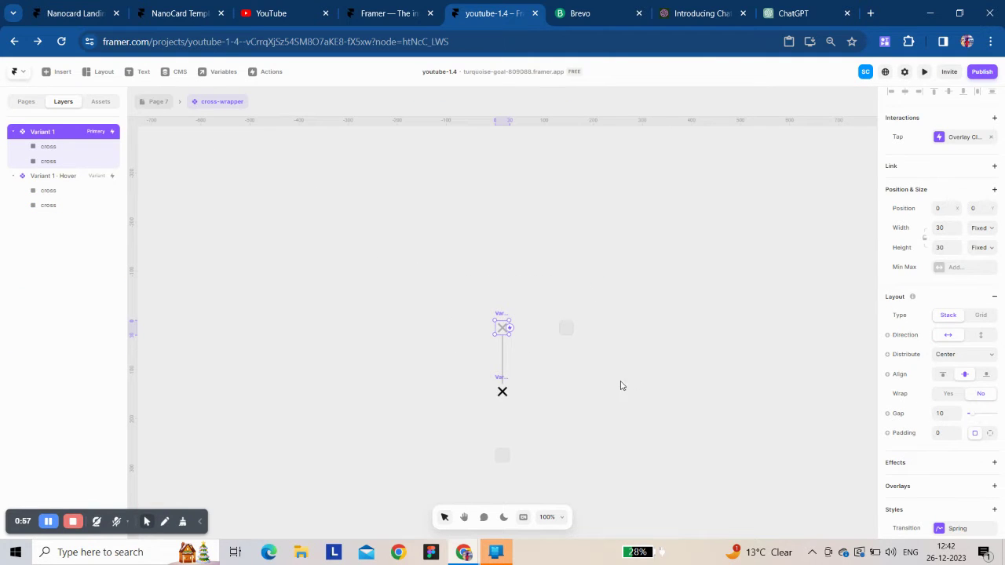
pyautogui.keyDown('ctrl'); pyautogui.scroll(5, 511, 347); pyautogui.keyUp('ctrl')
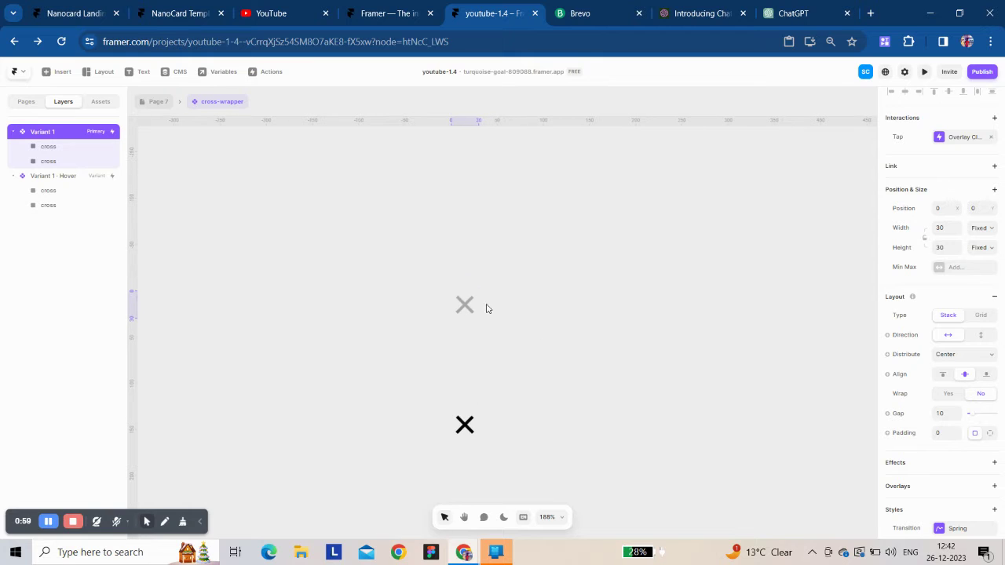
pyautogui.scroll(2, 385, 322)
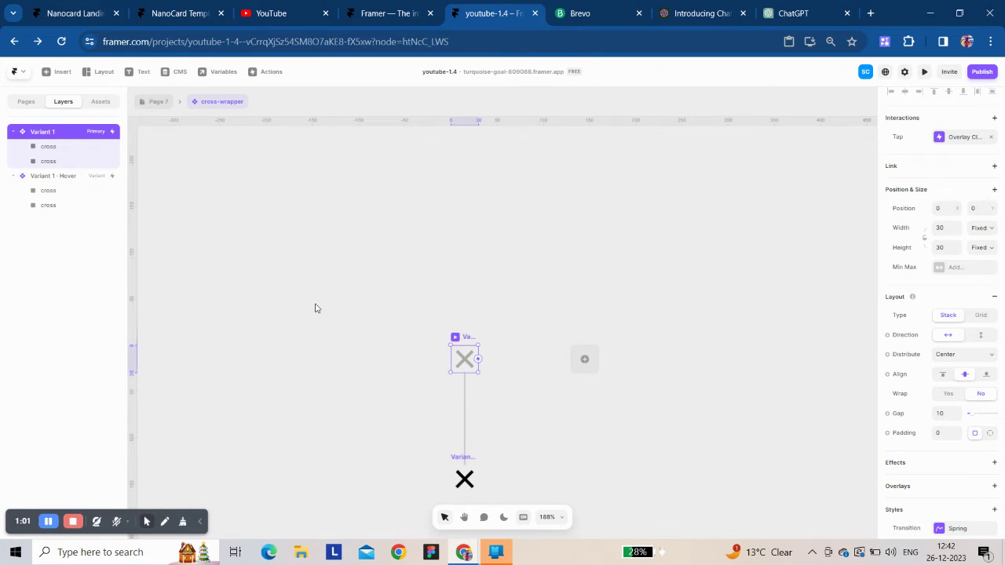
pyautogui.keyDown('ctrl'); pyautogui.scroll(-1, 372, 350); pyautogui.keyUp('ctrl')
pyautogui.hscroll(-2, 314, 282)
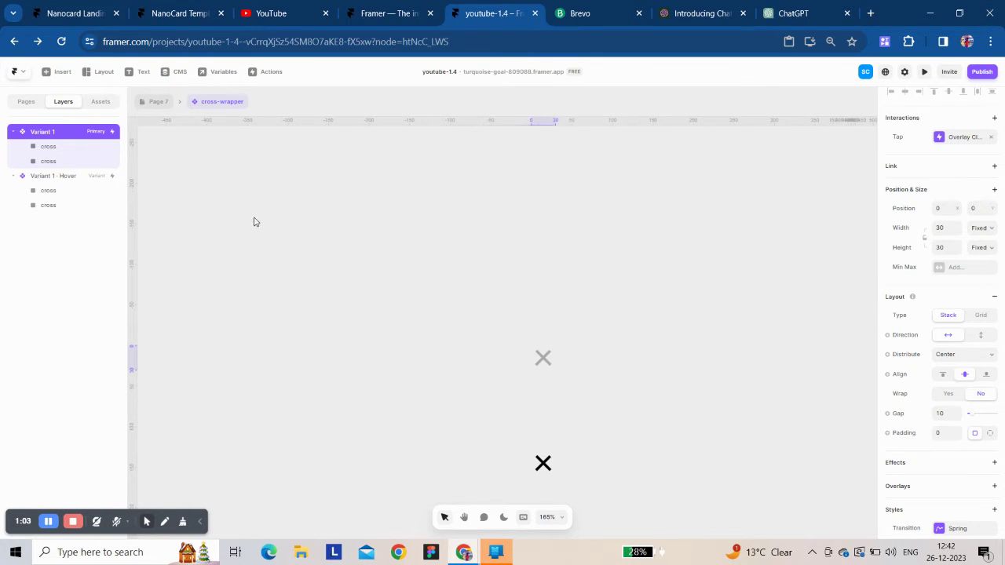
pyautogui.click(154, 102)
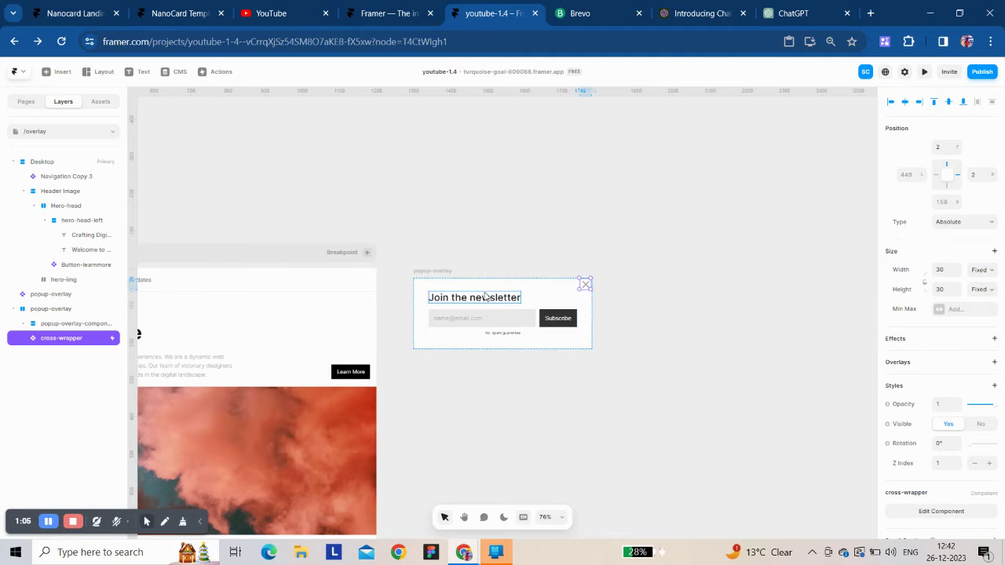
pyautogui.click(449, 274)
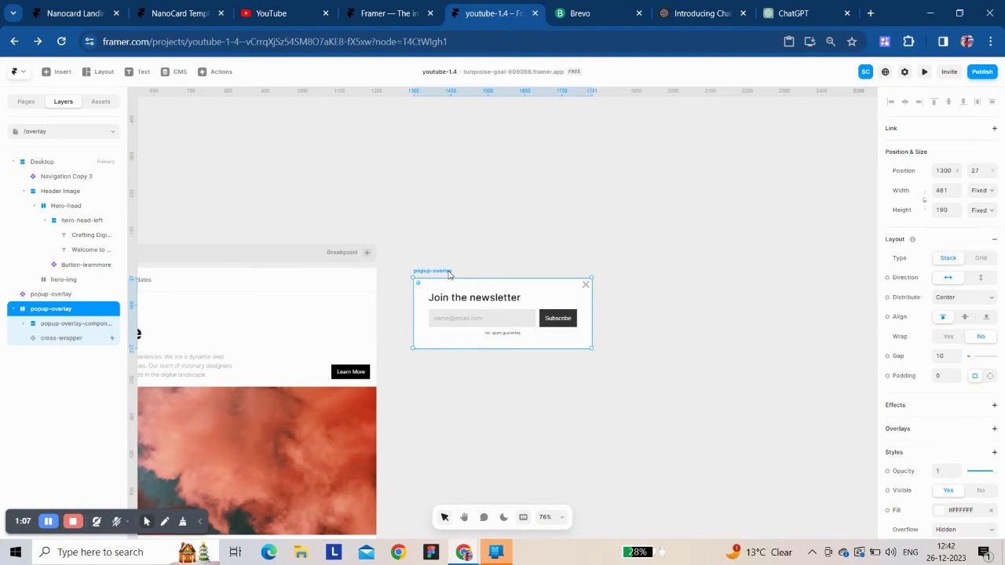
# Step: Turn the popup-overlay frame into a component named popup-overlay-yt
pyautogui.rightClick(451, 273)
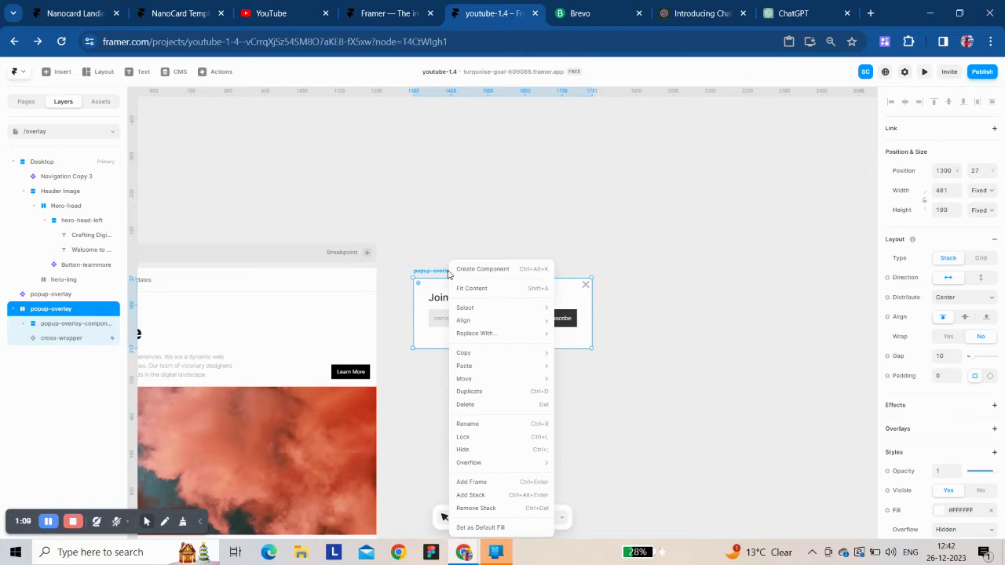
pyautogui.click(481, 268)
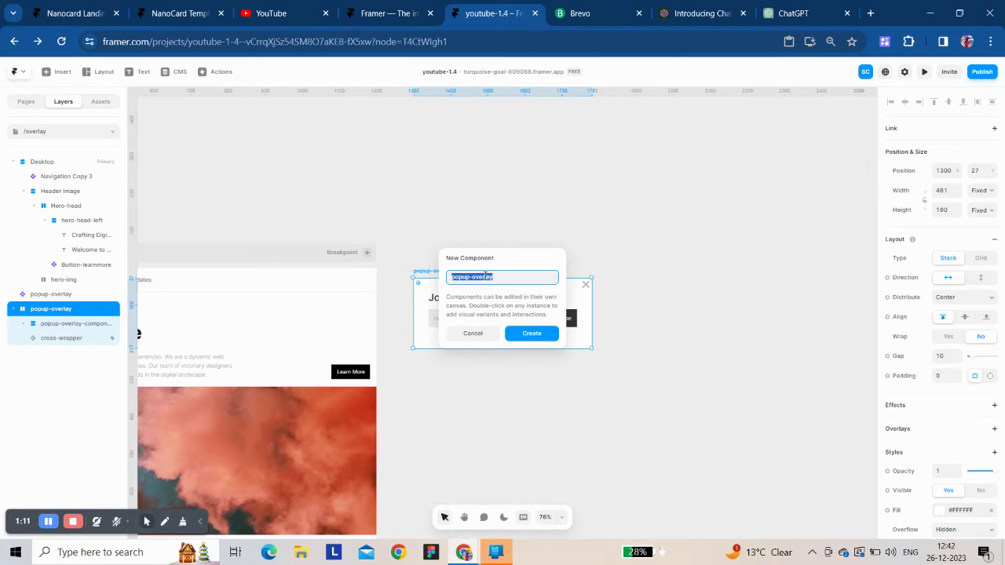
pyautogui.click(496, 276)
pyautogui.write('-yt')
pyautogui.click(522, 332)
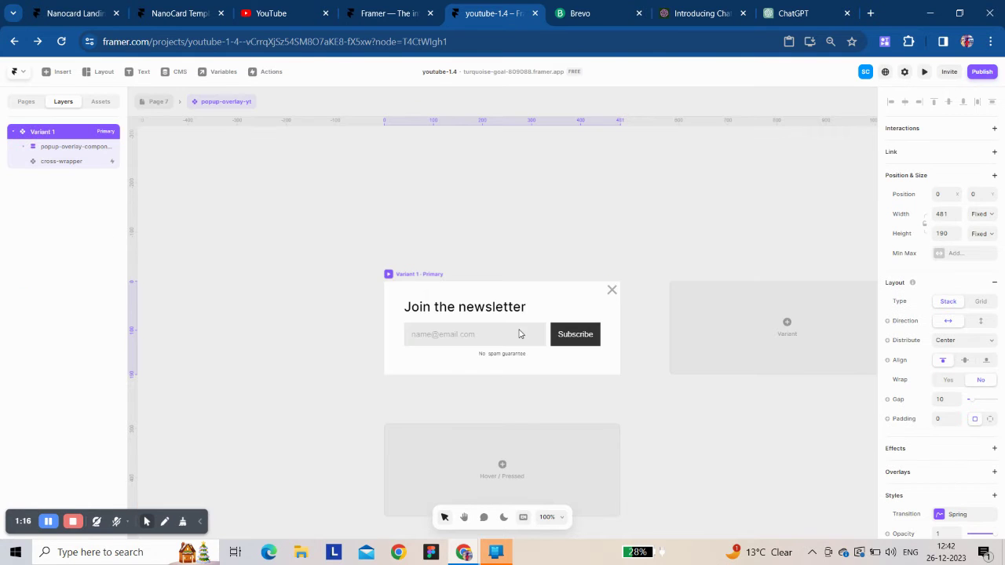
# Step: Clear the close cross's tap interaction and edit the cross-wrapper component
pyautogui.click(611, 291)
pyautogui.click(990, 147)
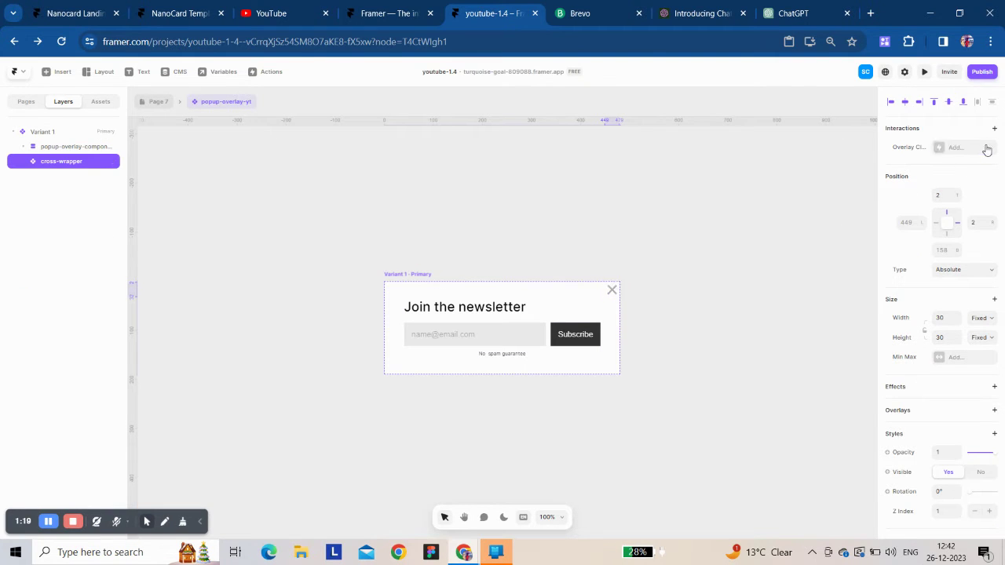
pyautogui.doubleClick(611, 292)
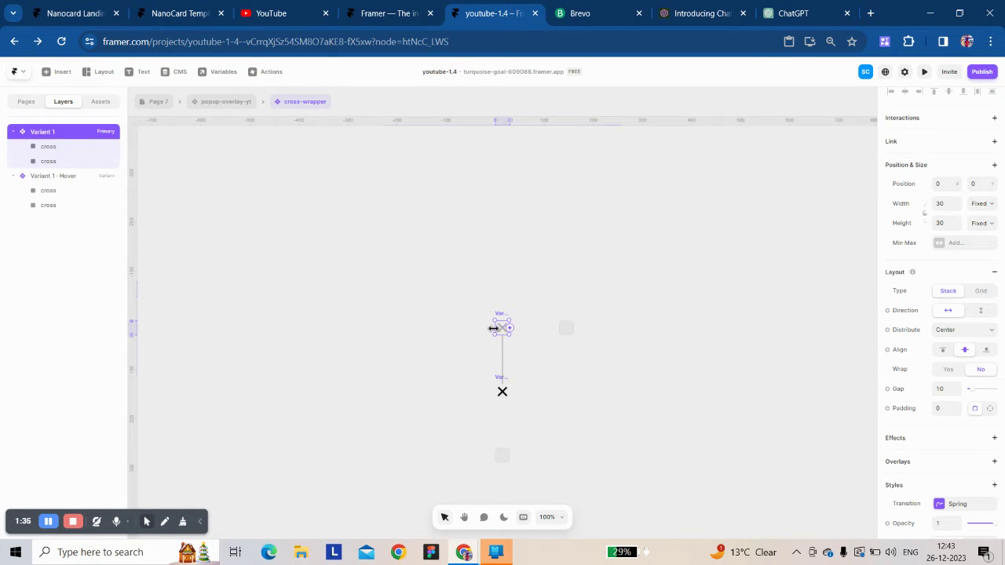
# Step: Add an event variable named overlay to cross-wrapper, discarding the draft Tap event
pyautogui.click(993, 118)
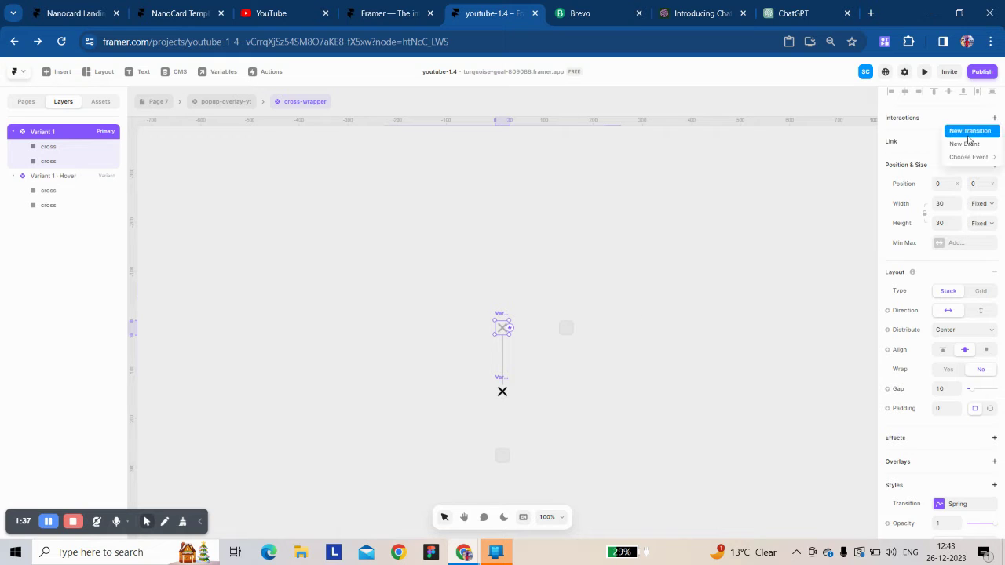
pyautogui.moveTo(969, 157)
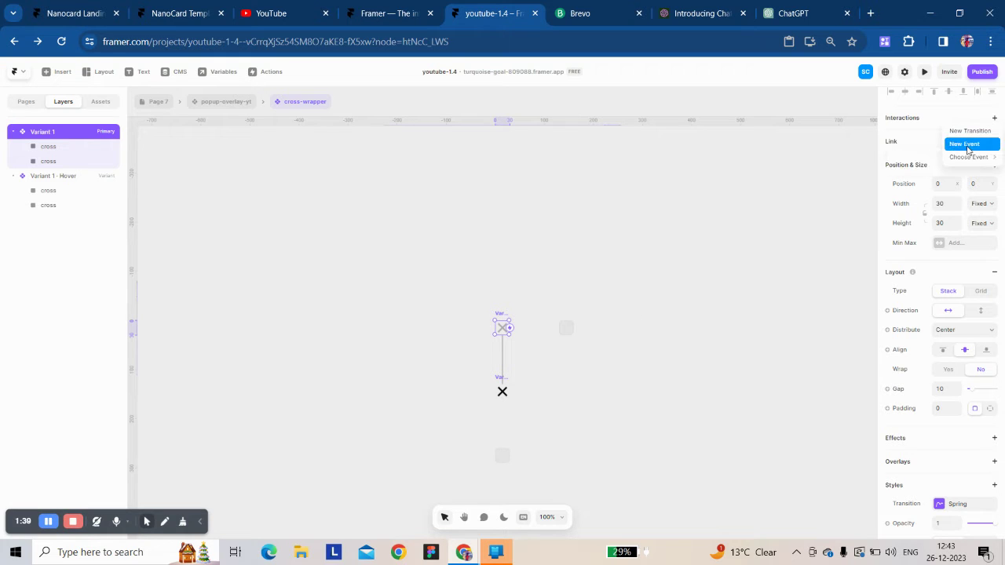
pyautogui.click(965, 144)
pyautogui.click(426, 235)
pyautogui.rightClick(434, 233)
pyautogui.click(444, 238)
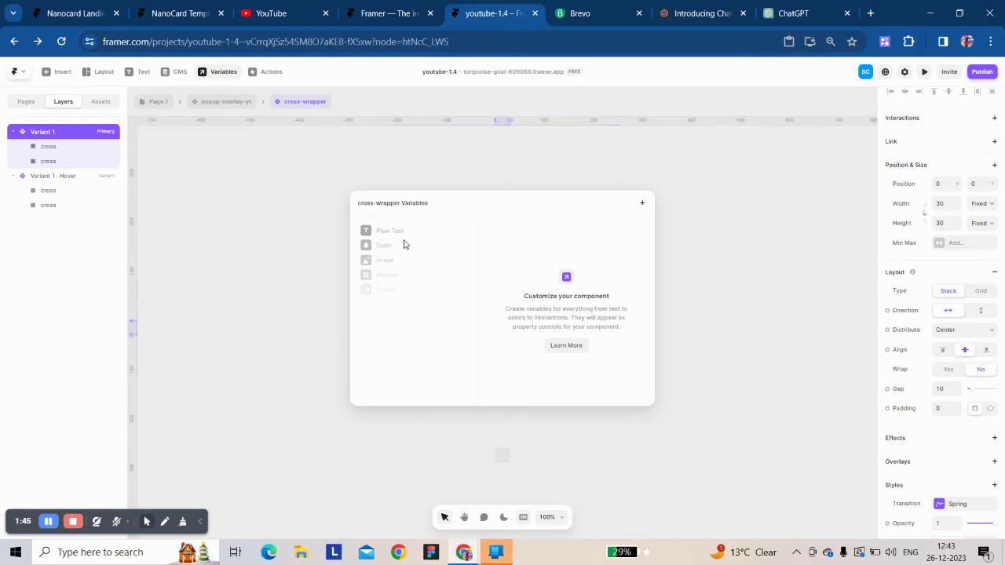
pyautogui.click(642, 203)
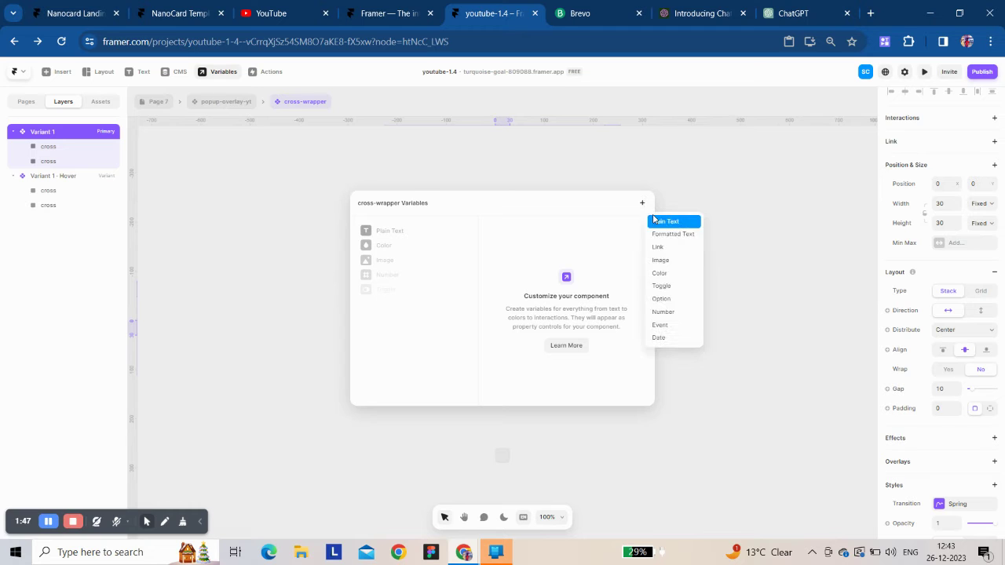
pyautogui.click(662, 325)
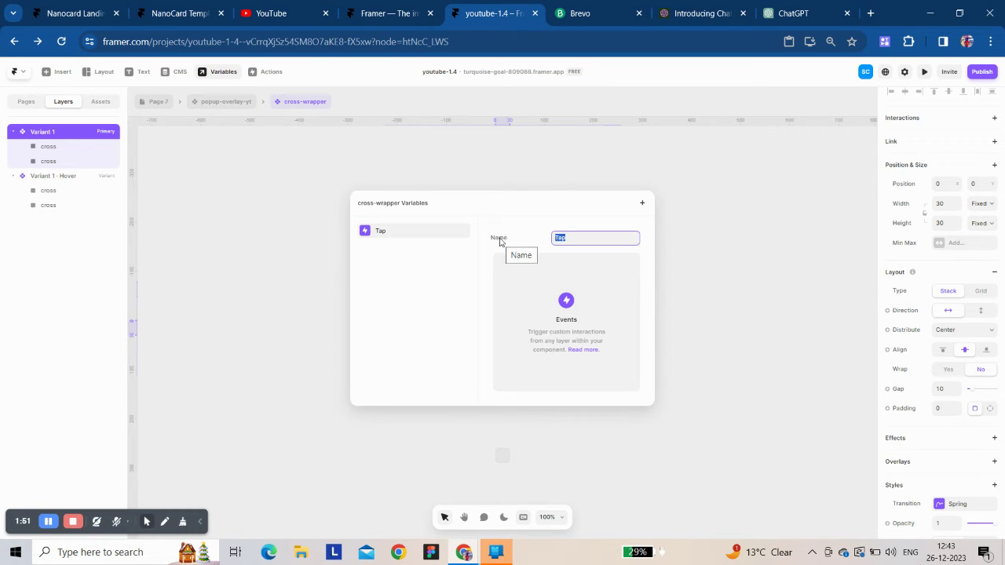
pyautogui.write('overlay')
pyautogui.press('Return')
pyautogui.click(718, 248)
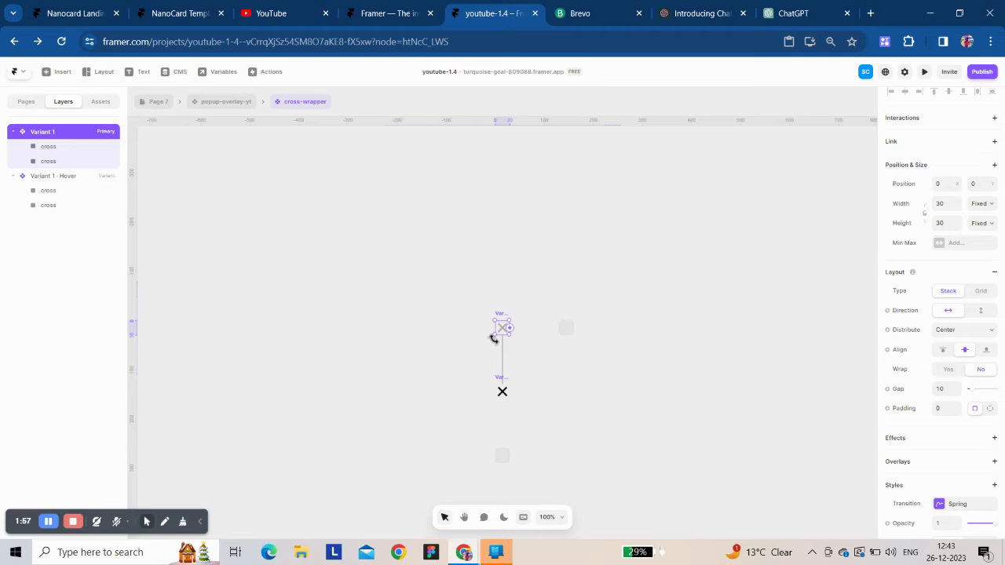
# Step: Make tapping the cross fire the overlay event, then return to popup-overlay-yt
pyautogui.click(994, 118)
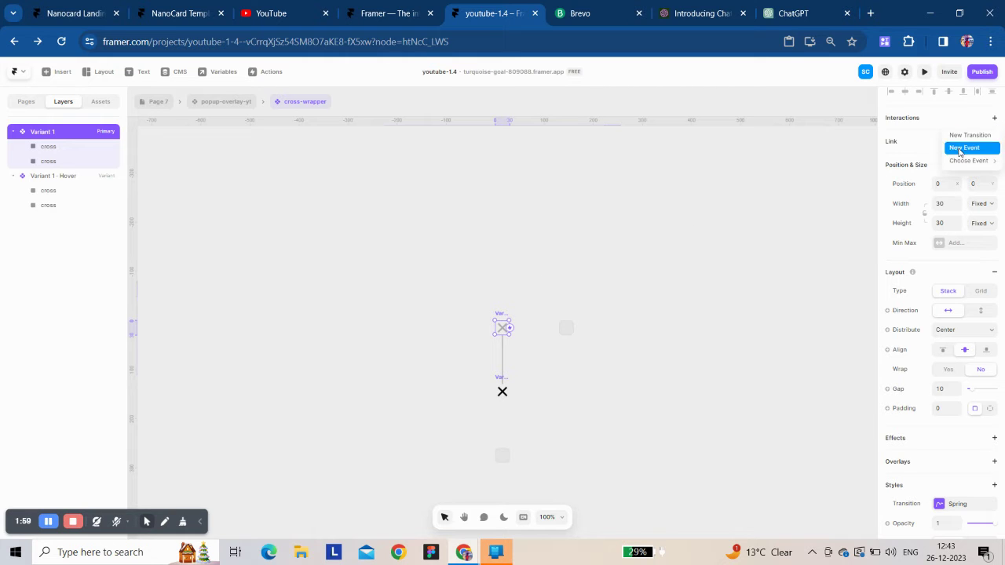
pyautogui.moveTo(969, 161)
pyautogui.click(924, 162)
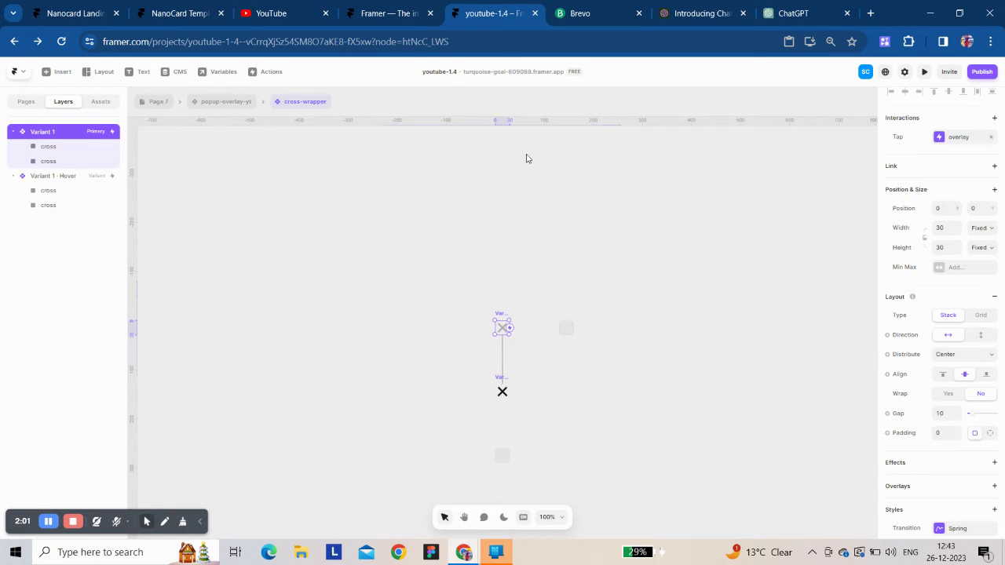
pyautogui.click(209, 105)
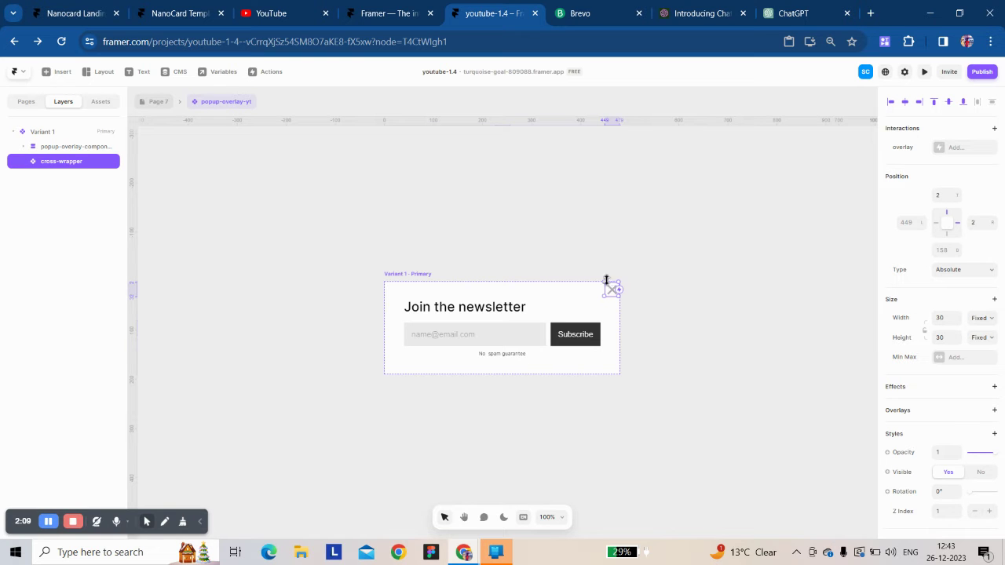
pyautogui.doubleClick(611, 289)
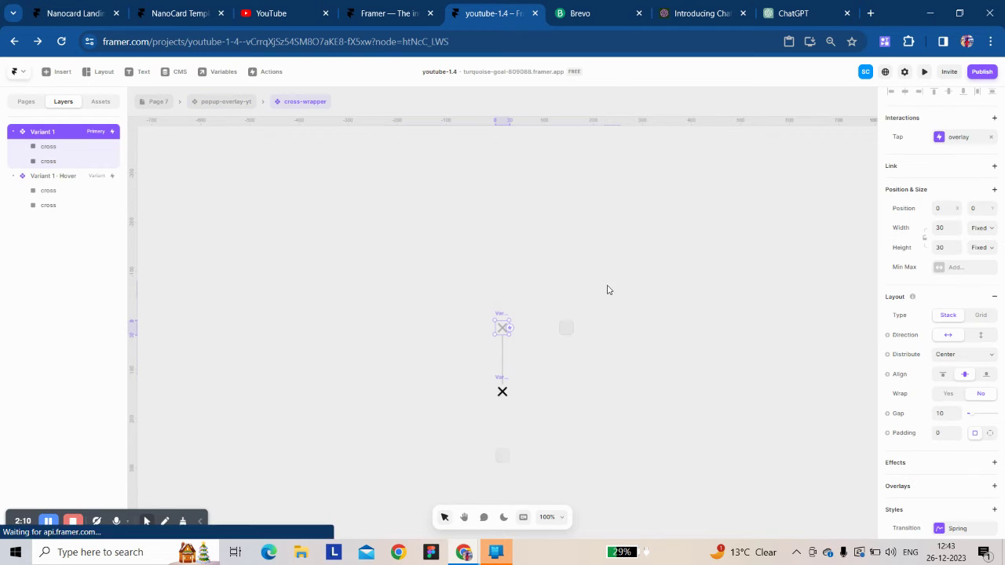
pyautogui.click(236, 103)
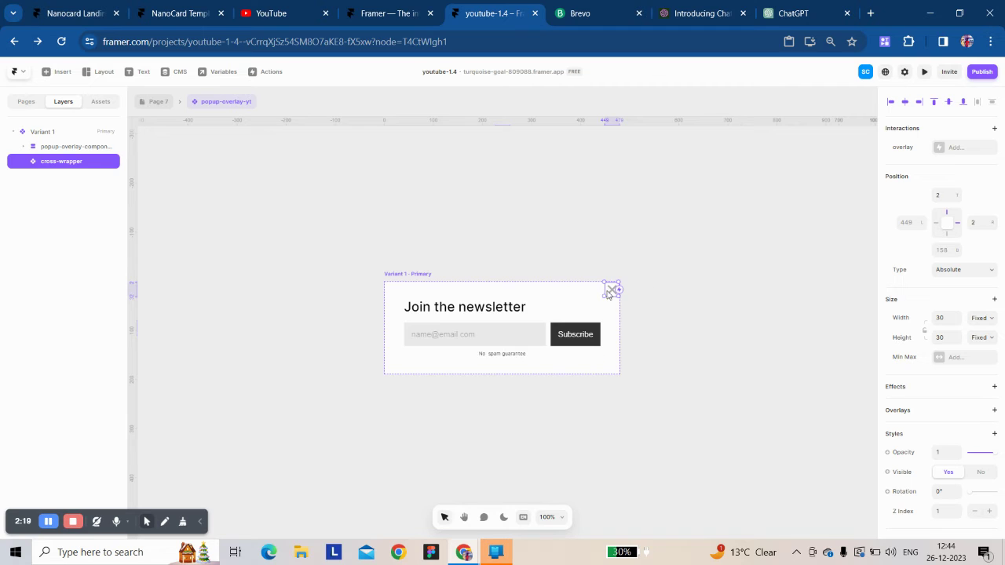
pyautogui.doubleClick(609, 290)
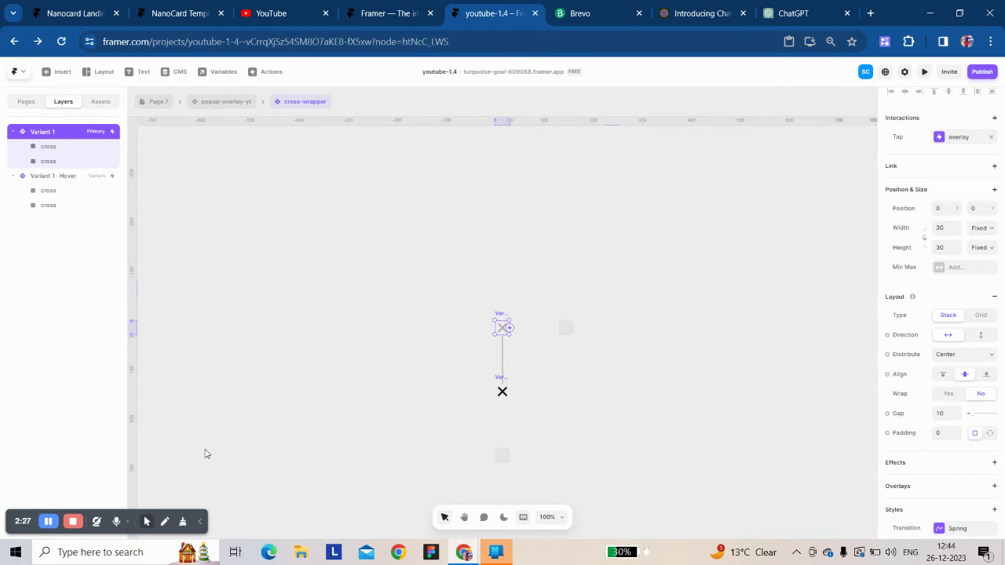
pyautogui.click(225, 102)
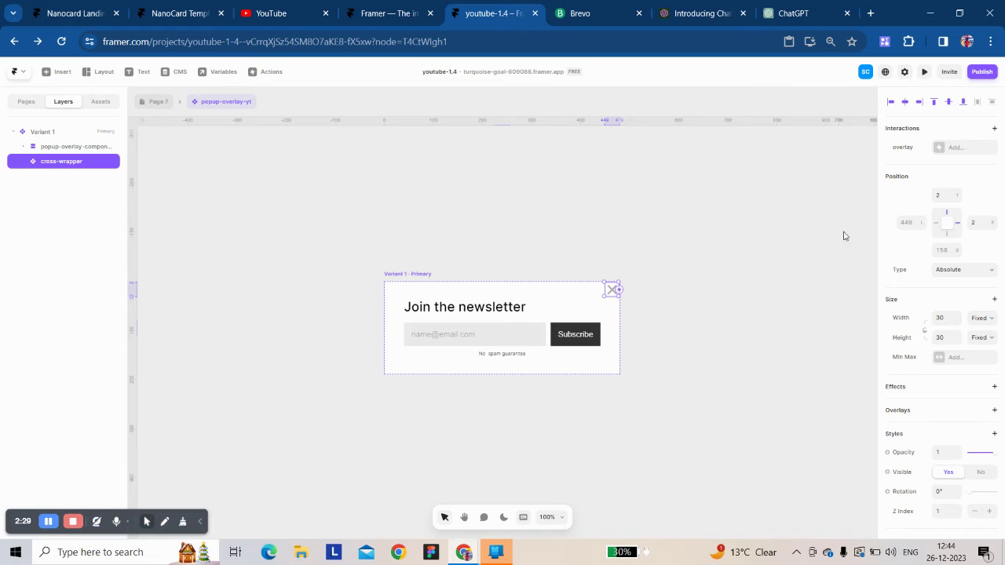
# Step: Create an event variable named overlay- on popup-overlay-yt, removing the draft Tap event
pyautogui.click(952, 150)
pyautogui.moveTo(961, 189)
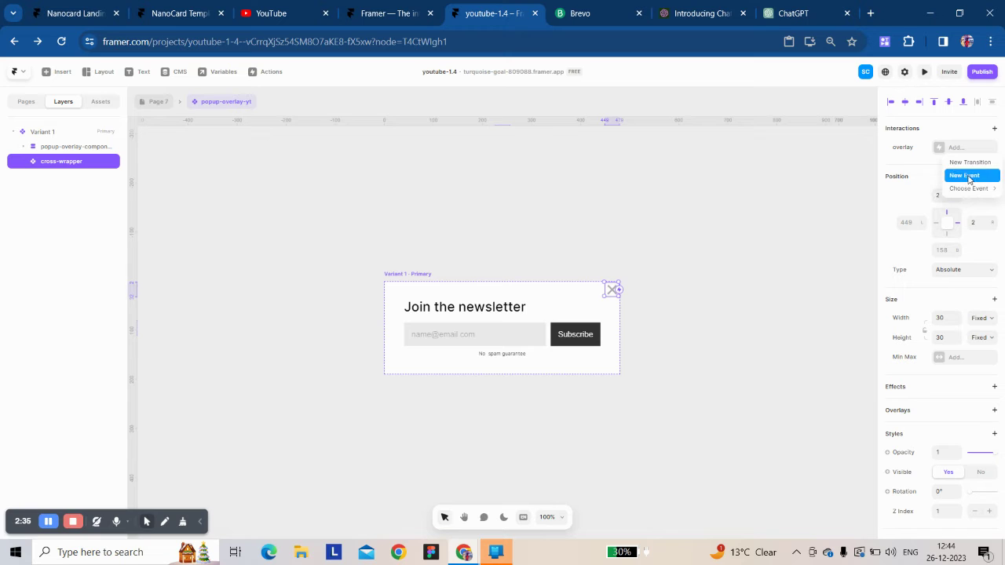
pyautogui.click(963, 175)
pyautogui.rightClick(403, 238)
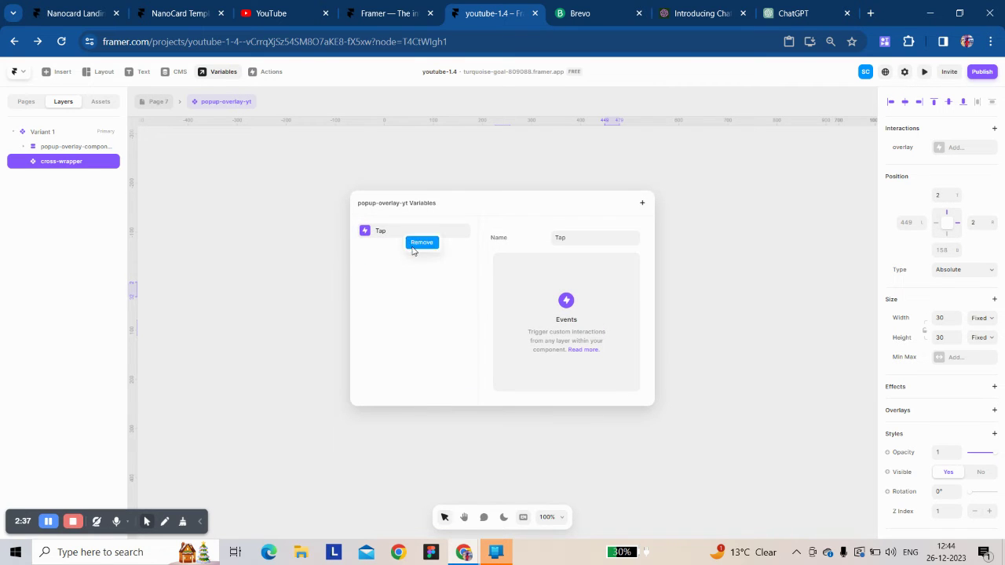
pyautogui.click(416, 250)
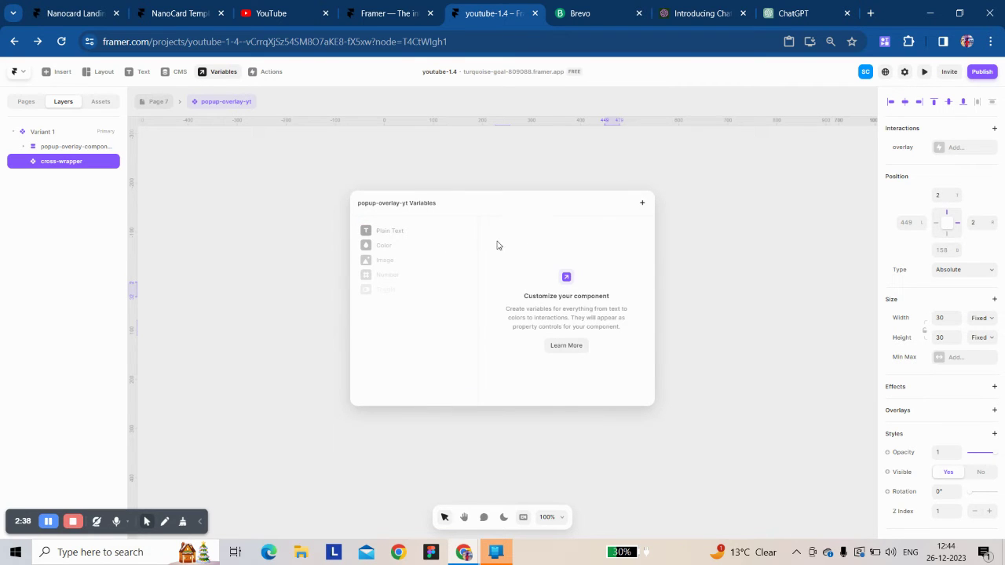
pyautogui.click(640, 206)
pyautogui.click(652, 325)
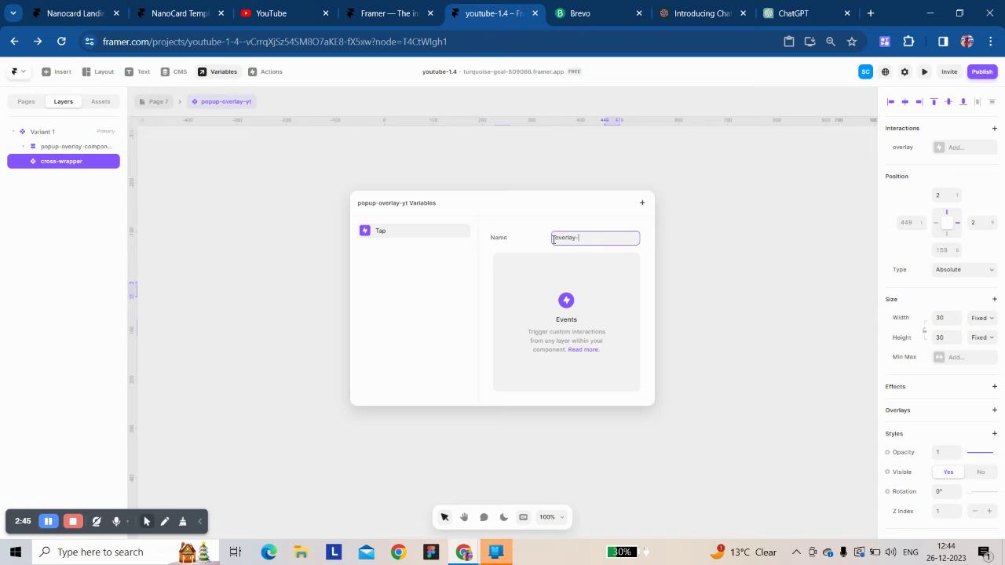
pyautogui.write('overlay-')
pyautogui.press('Return')
pyautogui.click(595, 242)
pyautogui.click(400, 157)
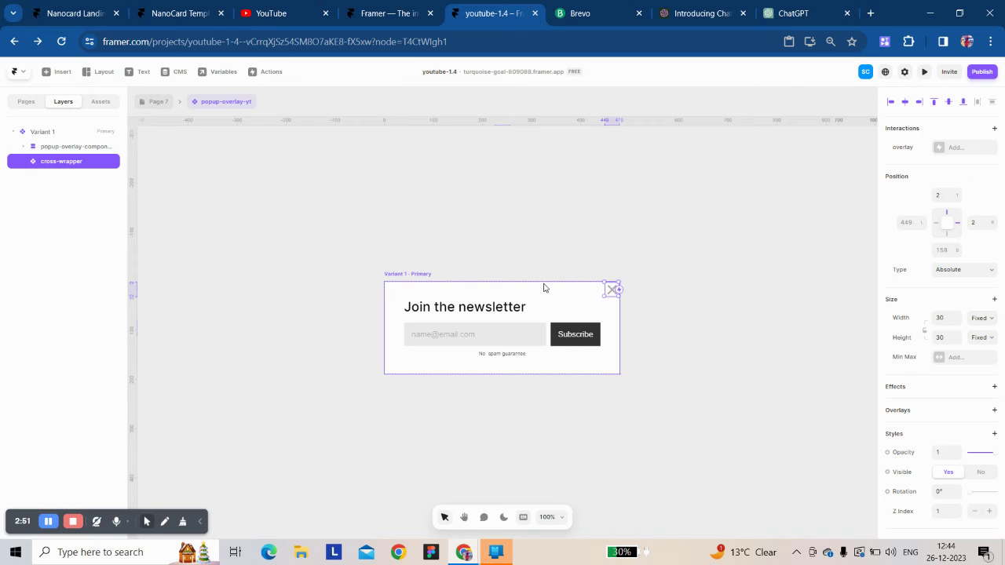
# Step: Link the cross's overlay interaction to the overlay- event
pyautogui.click(938, 148)
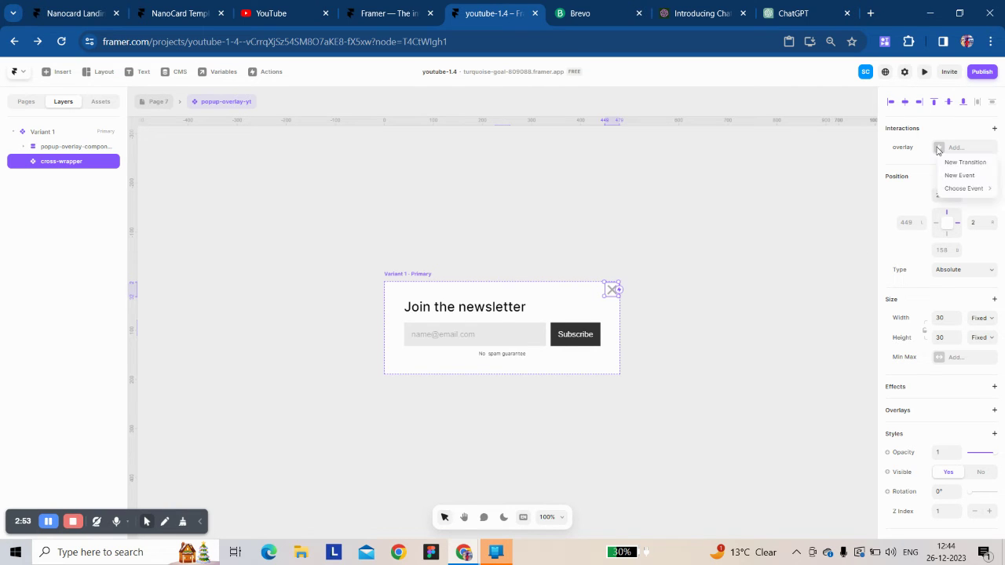
pyautogui.moveTo(951, 189)
pyautogui.click(908, 191)
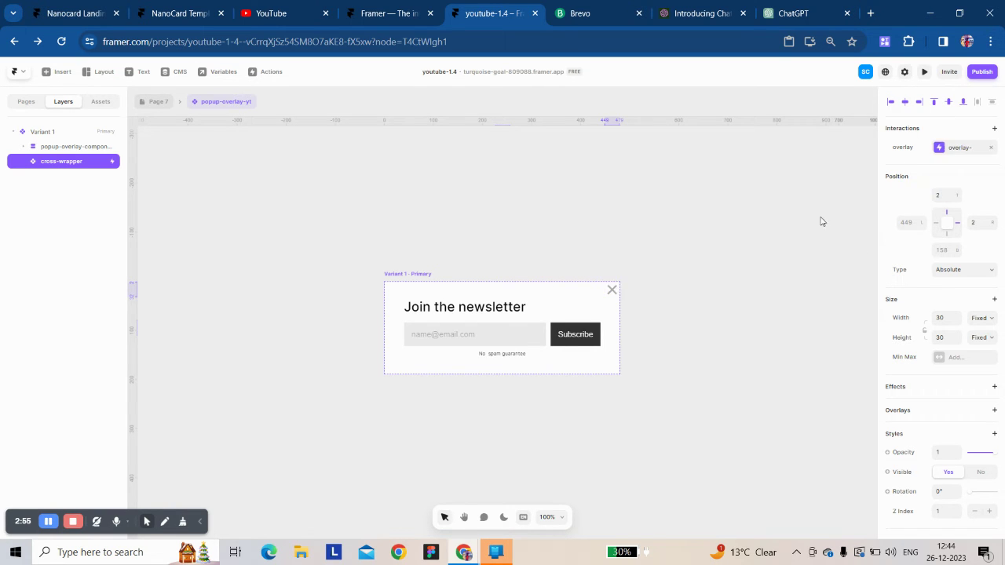
pyautogui.click(613, 292)
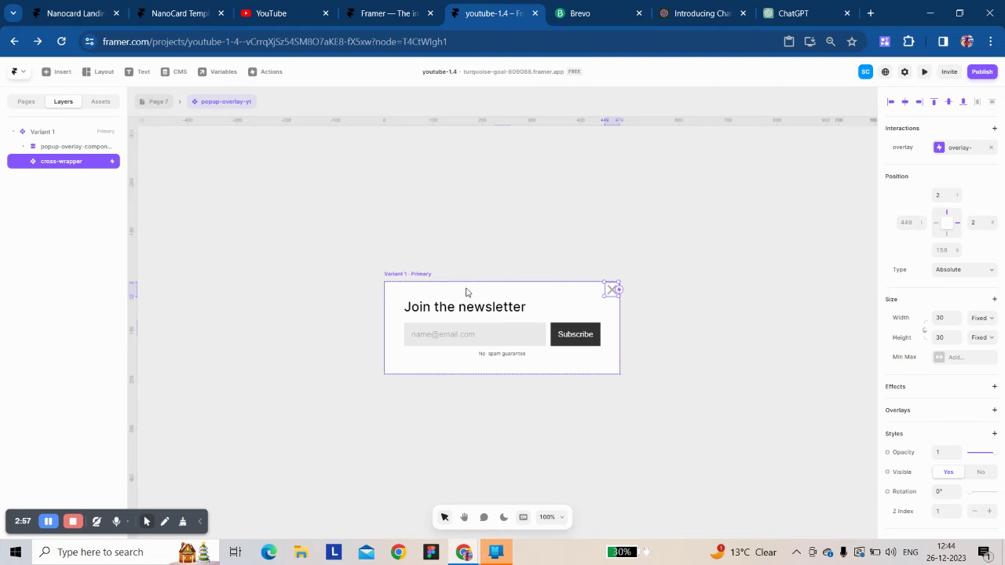
# Step: Add a tap overlay with z-index 10 to the Learn More button
pyautogui.click(147, 105)
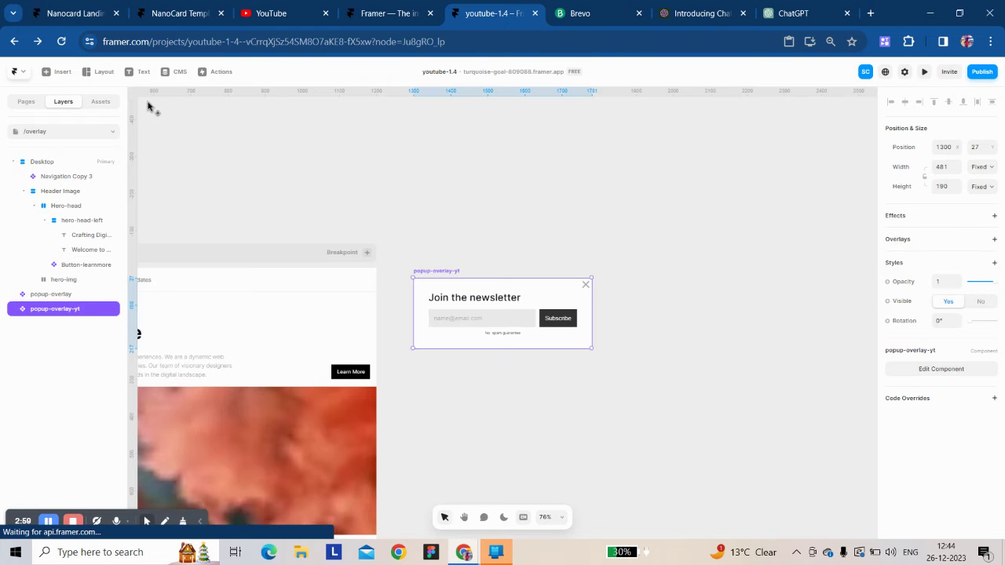
pyautogui.hscroll(-3, 497, 309)
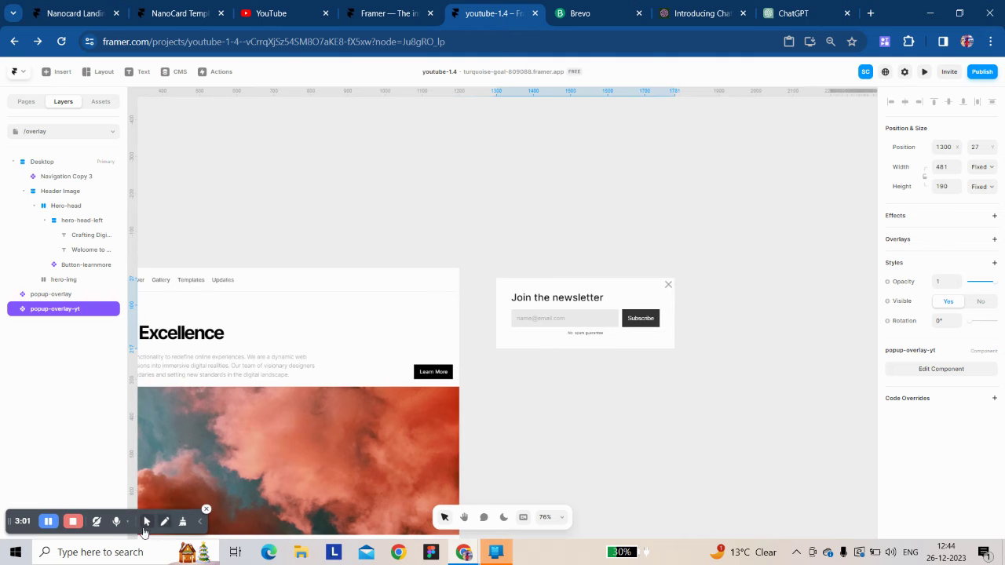
pyautogui.scroll(-2, 451, 365)
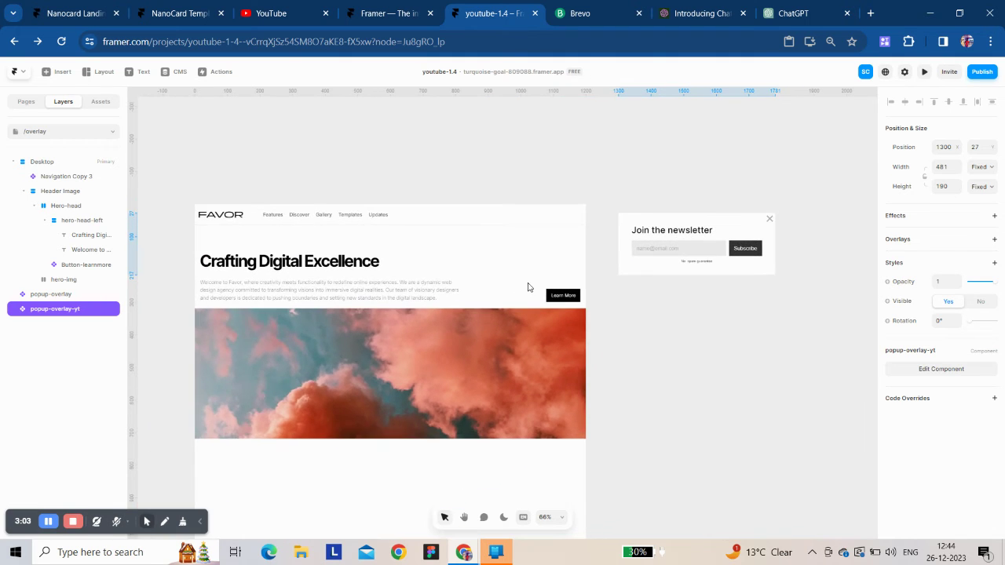
pyautogui.click(559, 293)
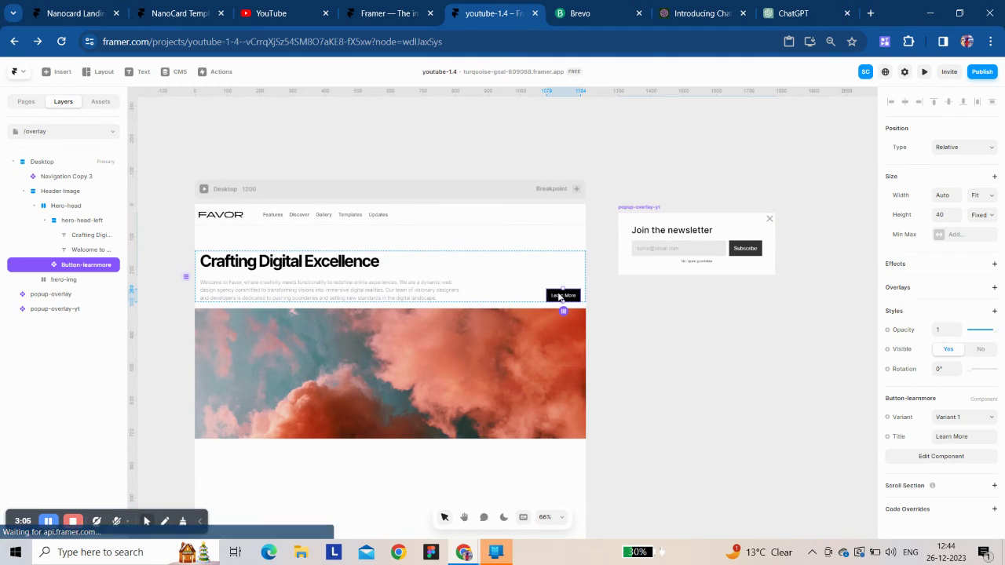
pyautogui.click(992, 291)
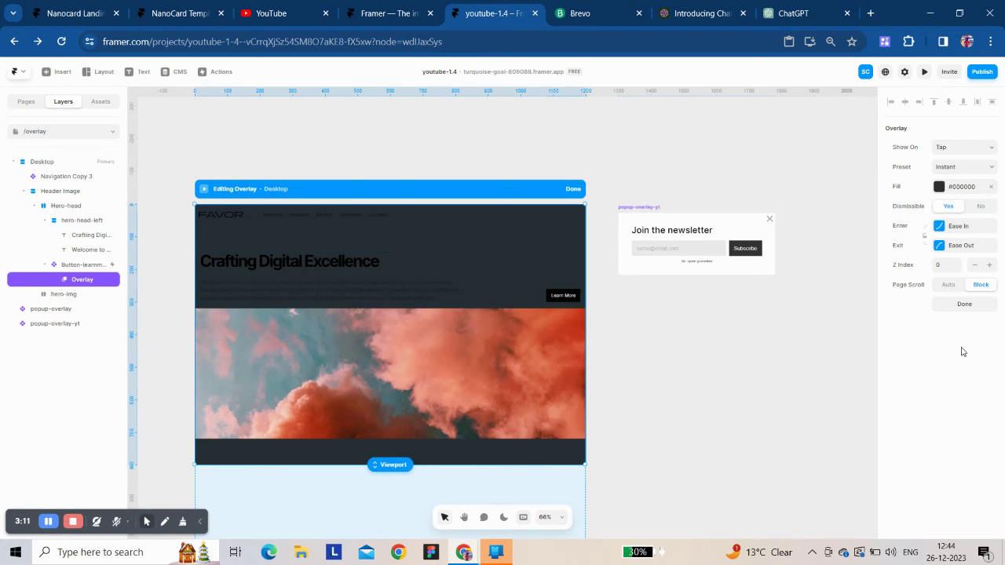
pyautogui.click(938, 265)
pyautogui.press('Return')
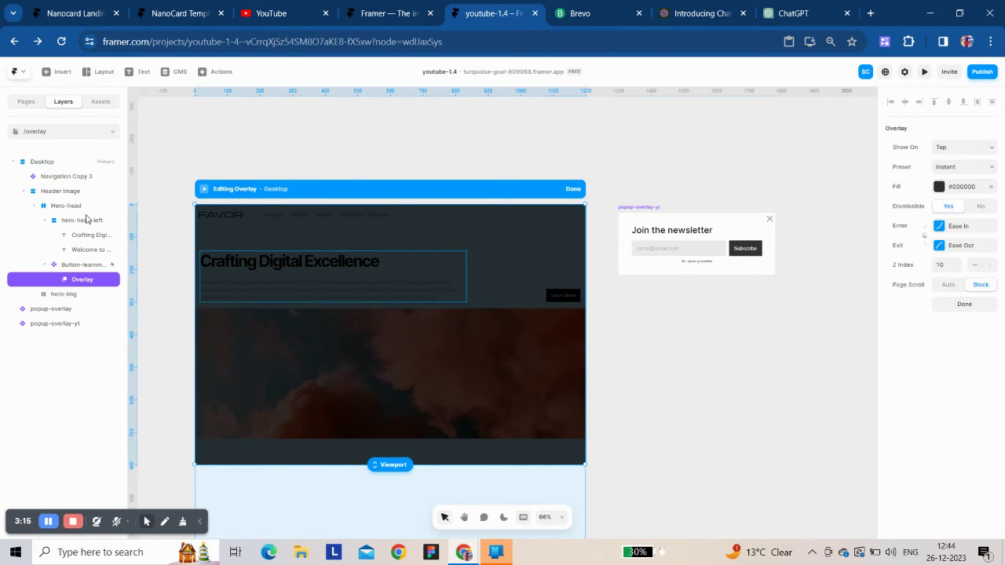
# Step: Move popup-overlay-yt into the overlay, centred horizontally and vertically, leaving it dismissible
pyautogui.moveTo(650, 210); pyautogui.dragTo(331, 299)
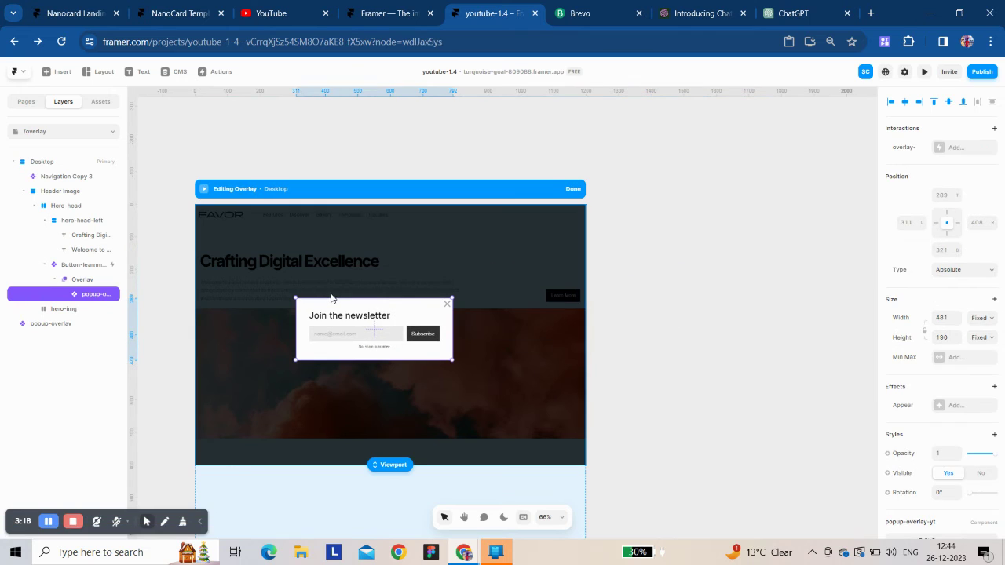
pyautogui.click(904, 102)
pyautogui.click(948, 102)
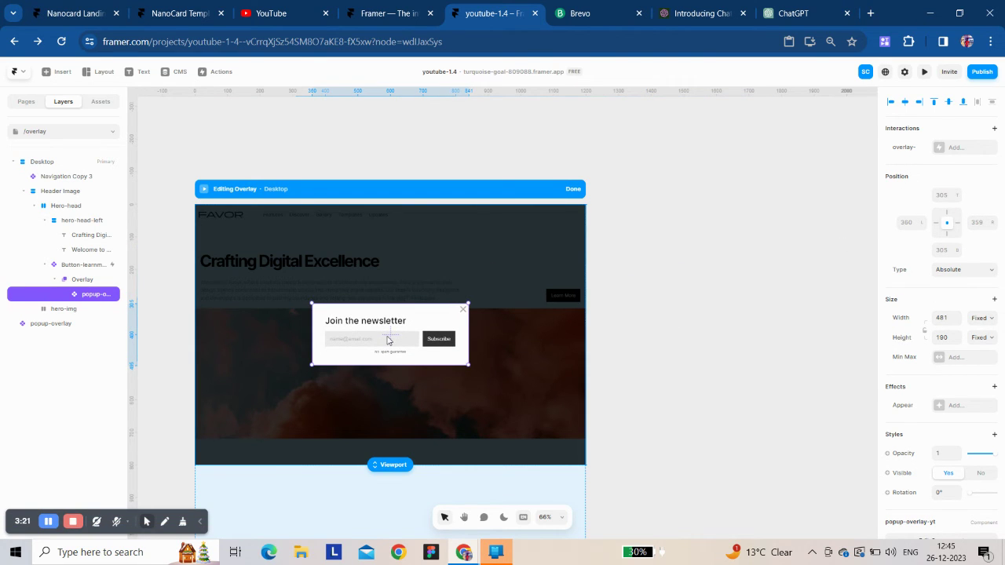
pyautogui.click(434, 268)
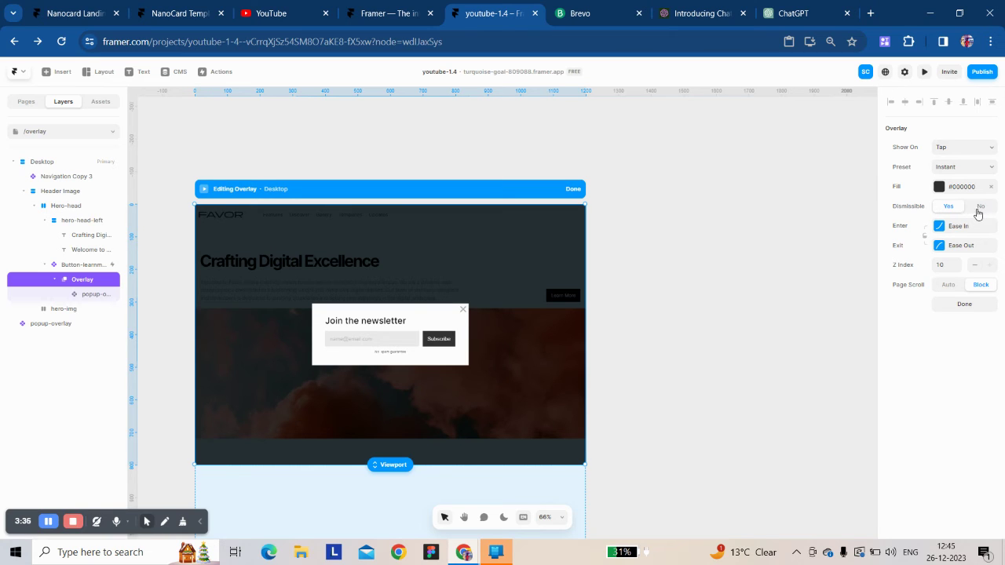
pyautogui.click(978, 207)
pyautogui.click(950, 207)
pyautogui.click(573, 189)
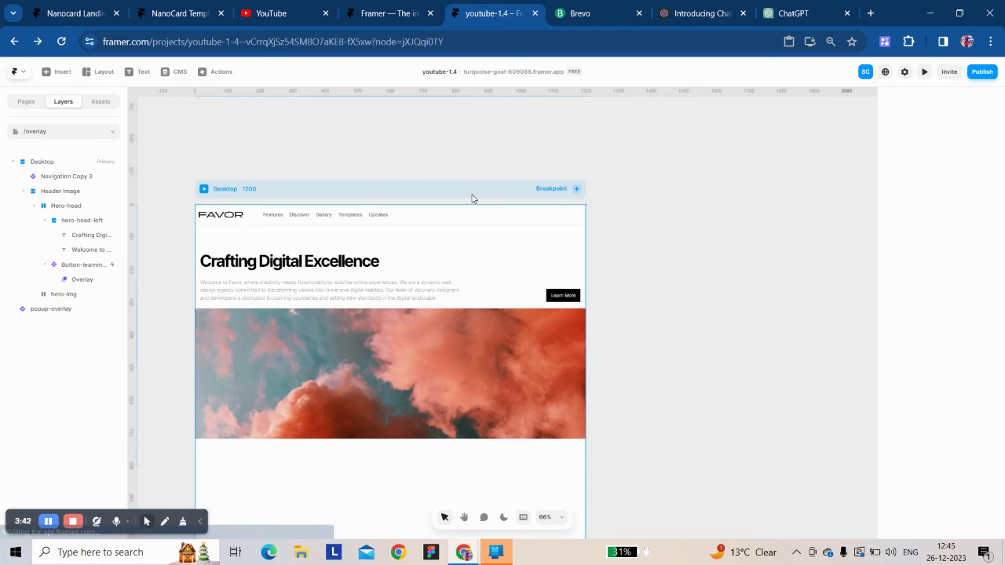
# Step: Preview the page and confirm clicking the backdrop closes the Learn More popup
pyautogui.click(923, 72)
pyautogui.click(753, 234)
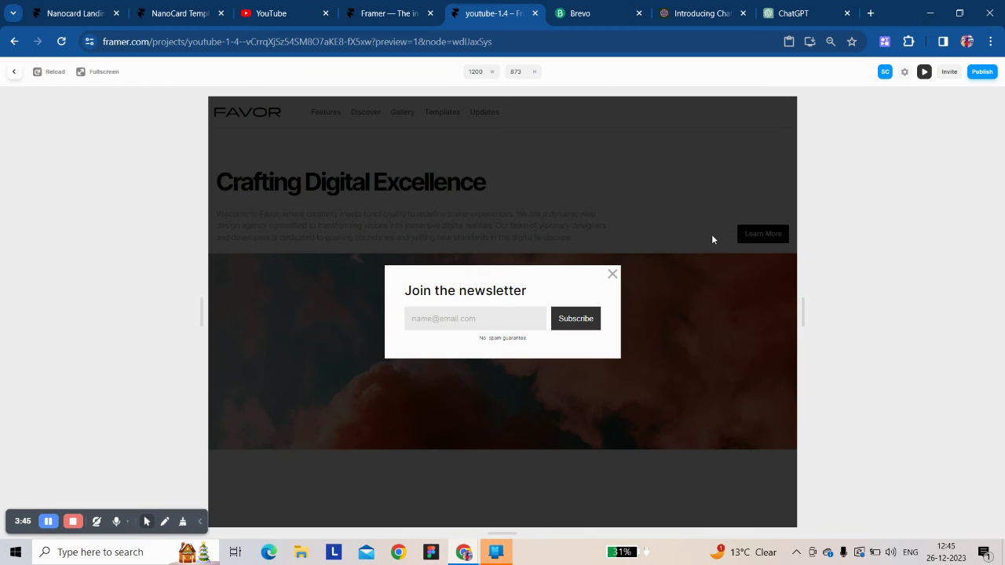
pyautogui.click(506, 238)
pyautogui.click(752, 231)
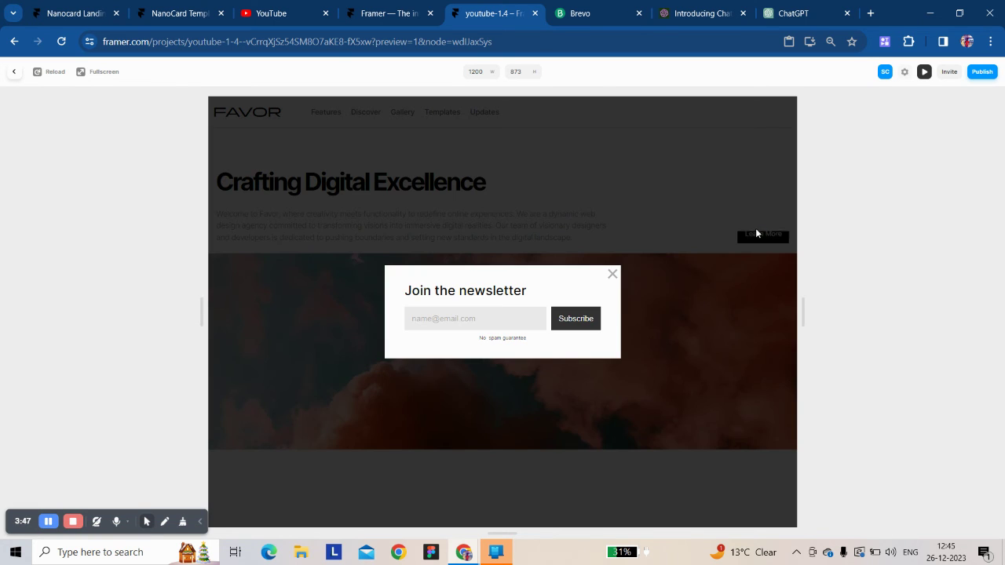
pyautogui.click(370, 462)
pyautogui.click(14, 71)
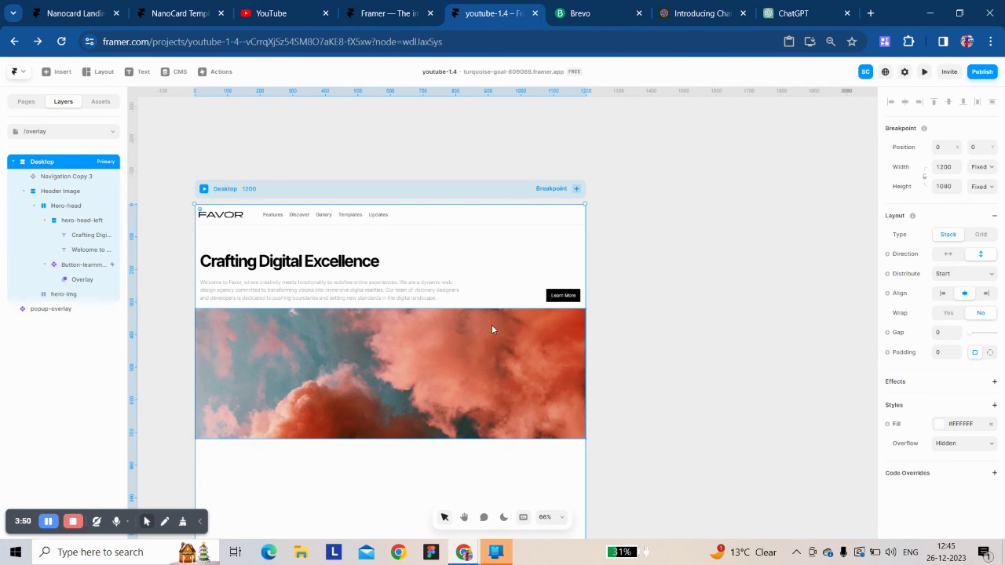
# Step: Set the overlay's Dismissible to No, then preview and open the popup again
pyautogui.click(82, 280)
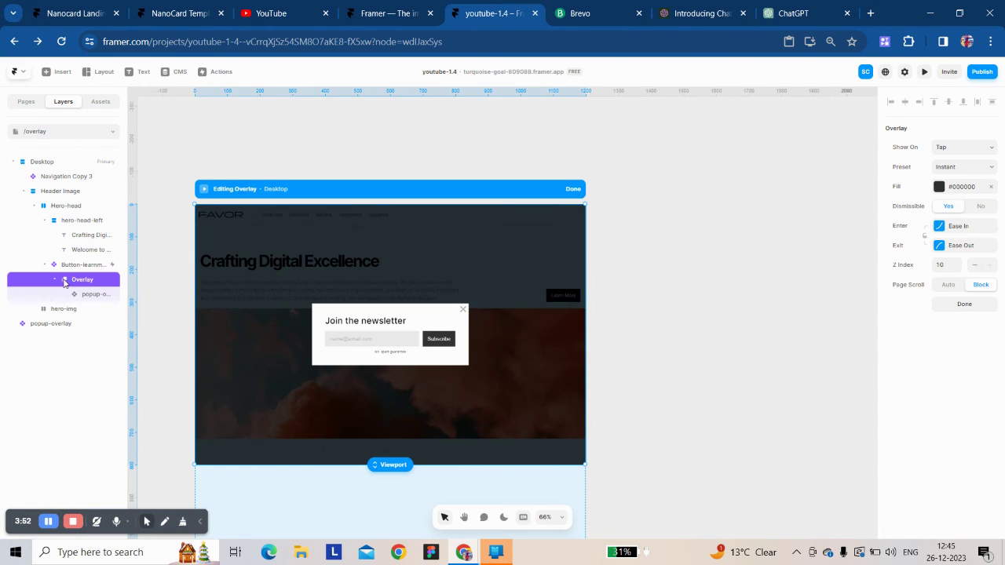
pyautogui.click(975, 209)
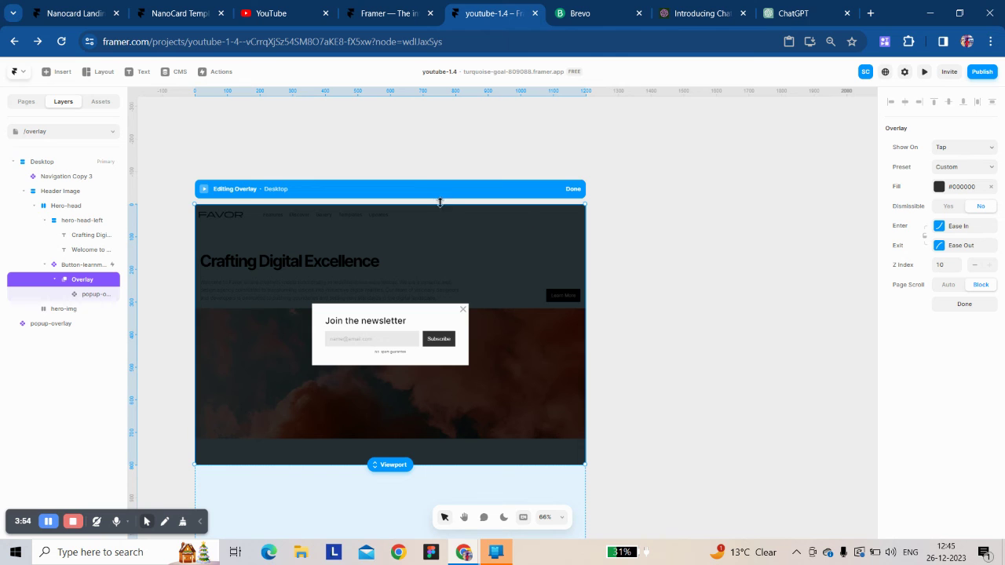
pyautogui.click(951, 306)
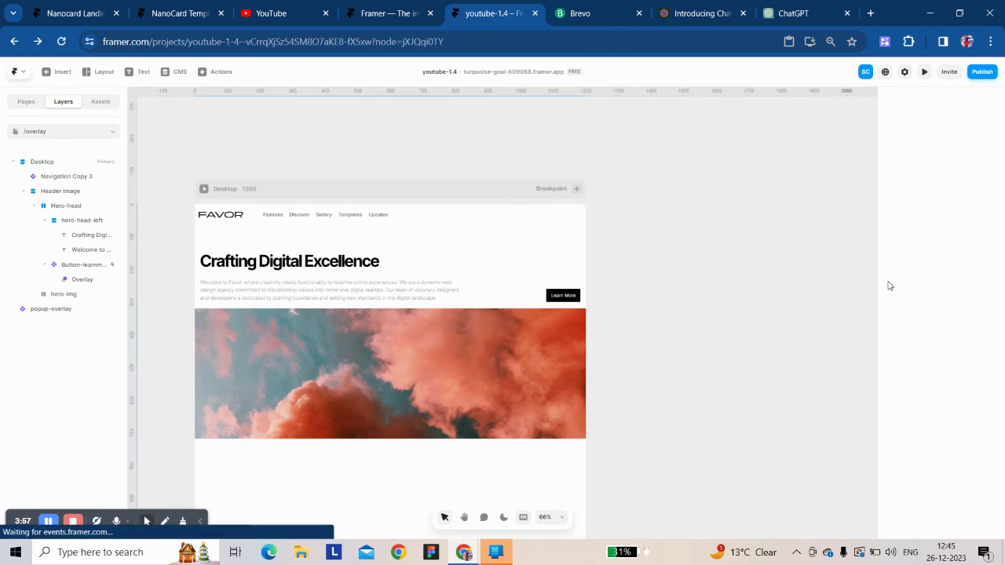
pyautogui.click(448, 202)
pyautogui.click(925, 72)
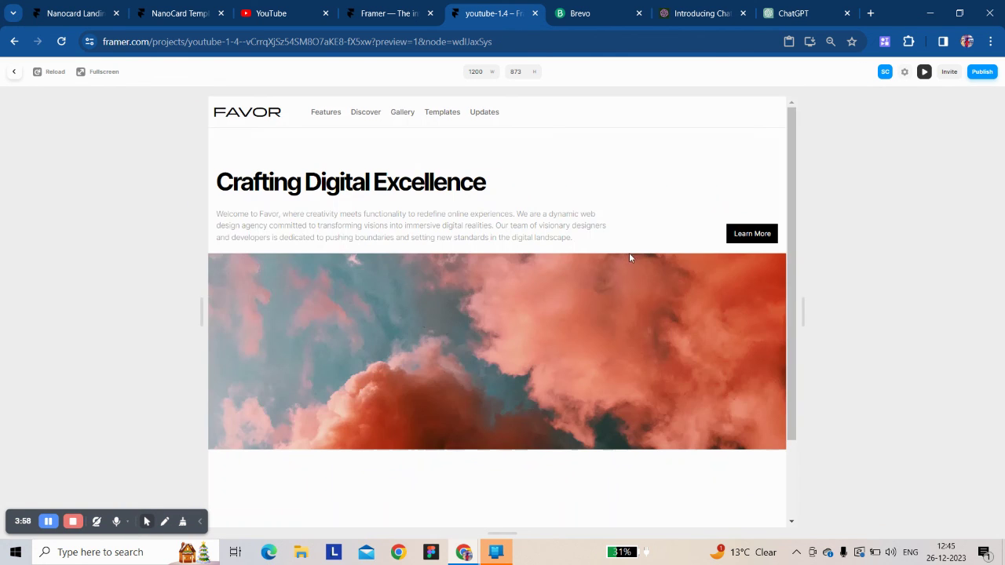
pyautogui.click(742, 233)
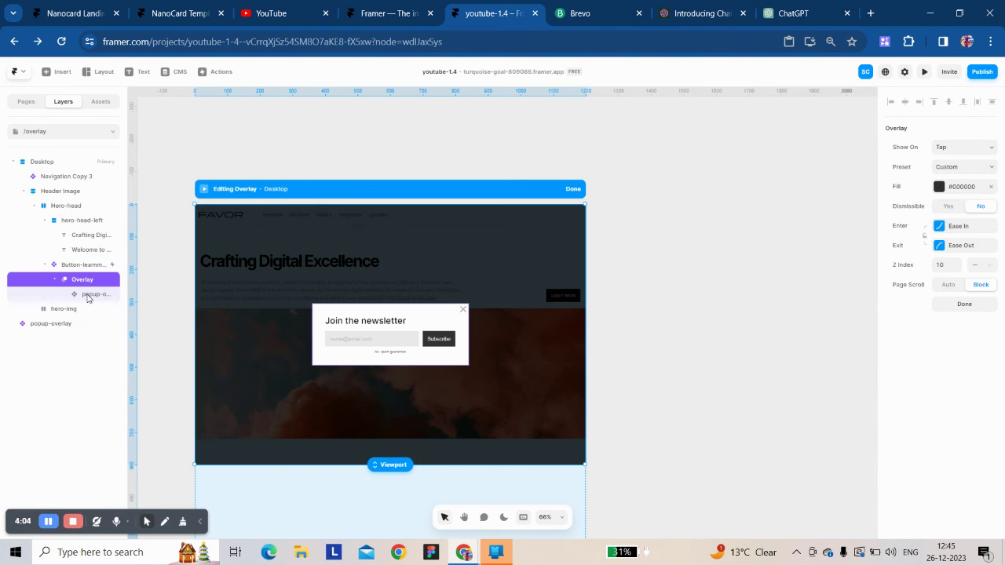
# Step: Set the popup's overlay- event to Close Overlay and finish overlay editing
pyautogui.click(90, 294)
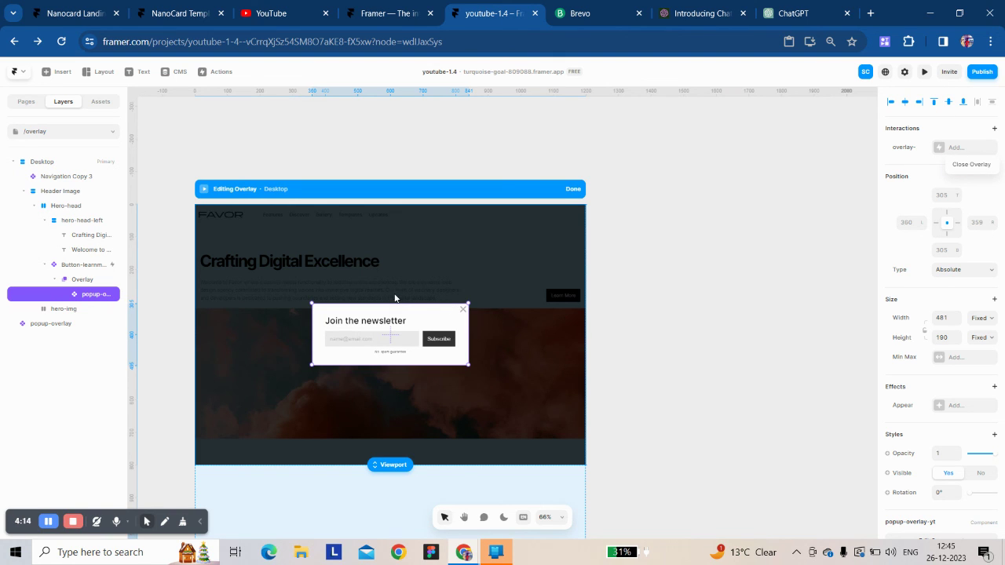
pyautogui.click(955, 166)
pyautogui.click(857, 152)
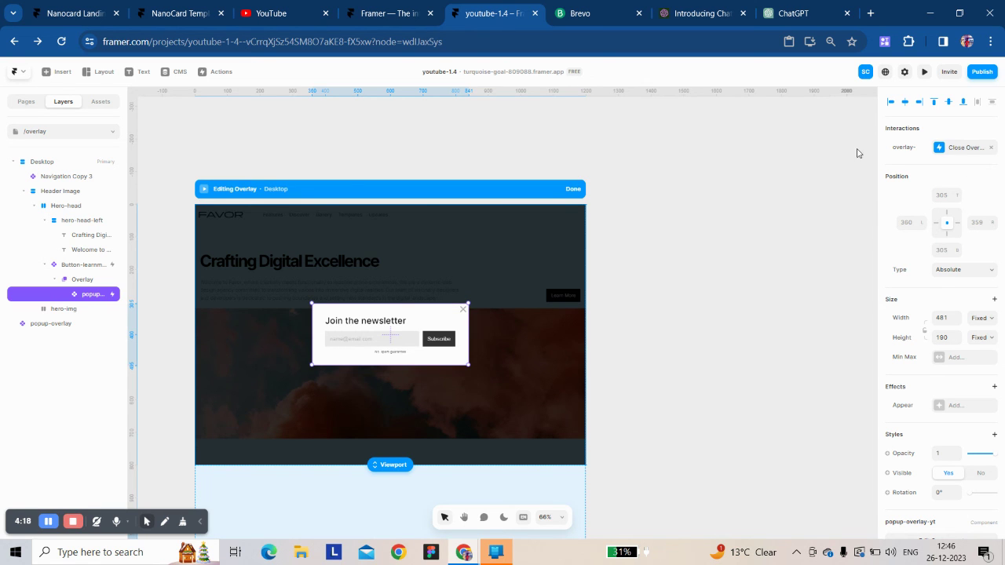
pyautogui.click(571, 188)
# Step: Preview the Desktop frame and twice open the newsletter popup via Learn More, closing it with its cross
pyautogui.click(448, 193)
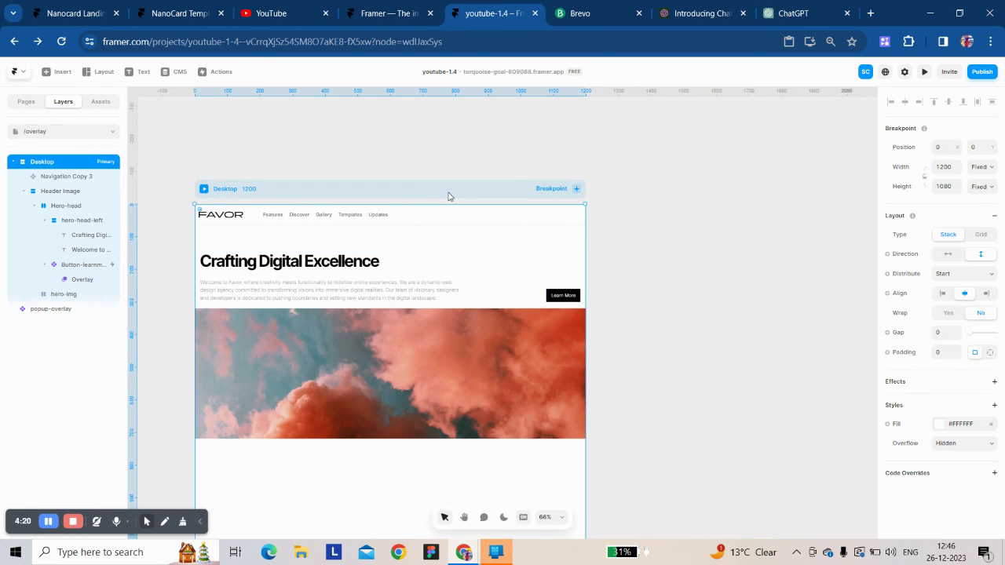
pyautogui.click(923, 71)
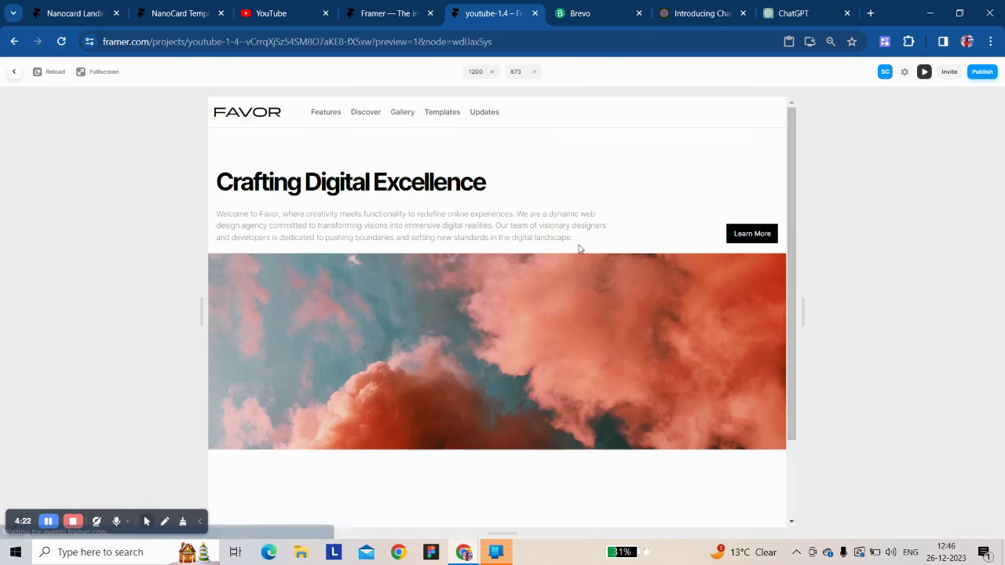
pyautogui.click(765, 233)
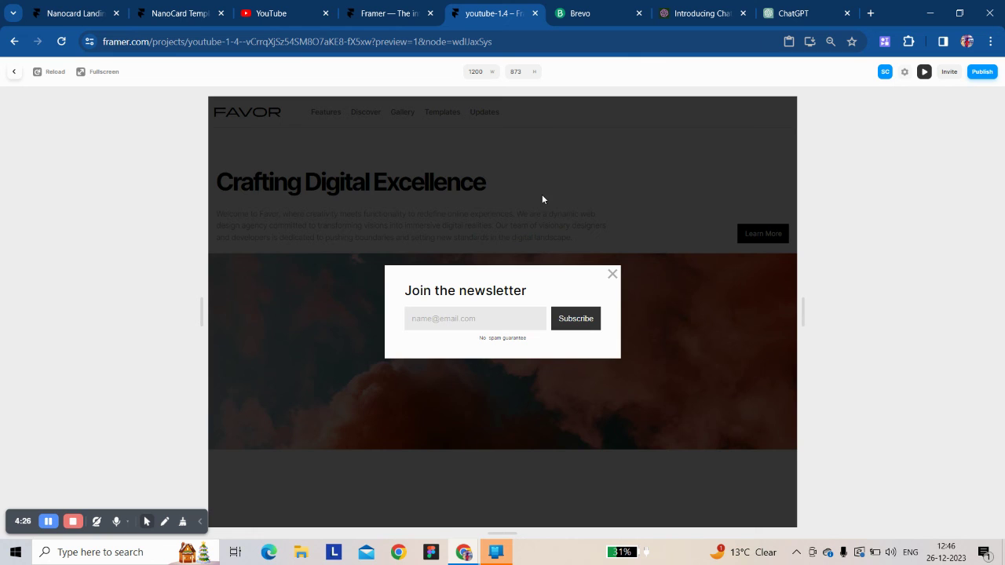
pyautogui.click(611, 273)
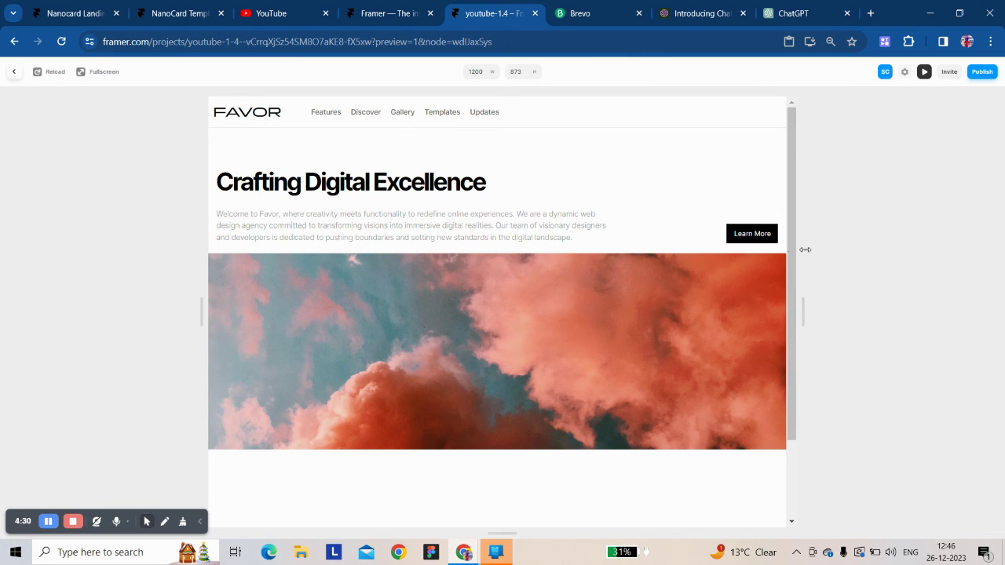
pyautogui.click(746, 233)
pyautogui.click(611, 274)
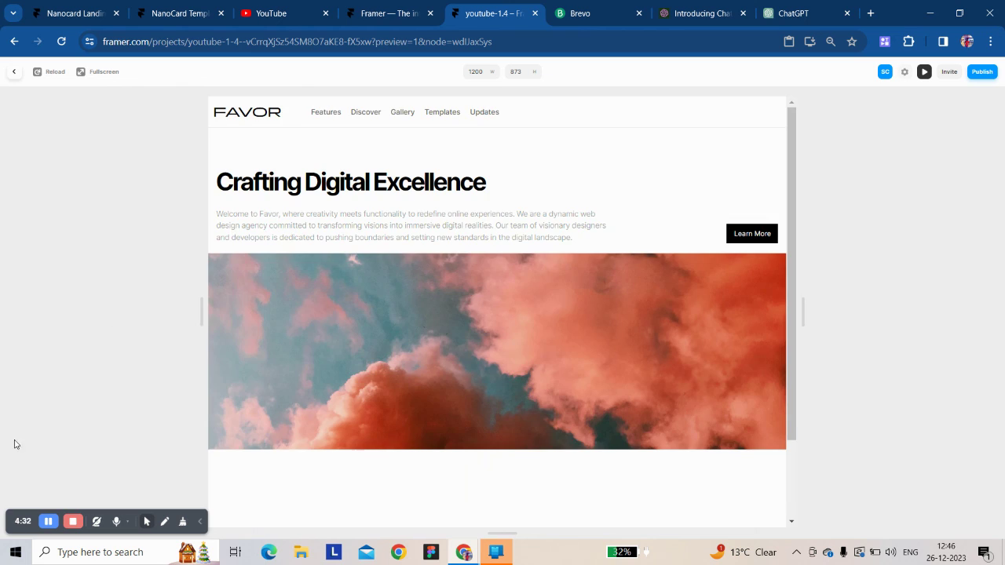